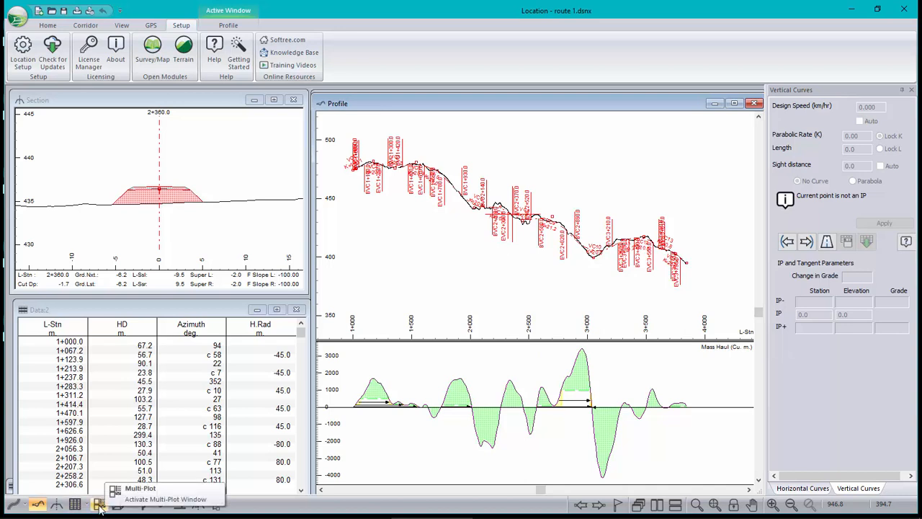
Open the Multi-Plot window and set the book's page size to Size B.
left_click(99, 505)
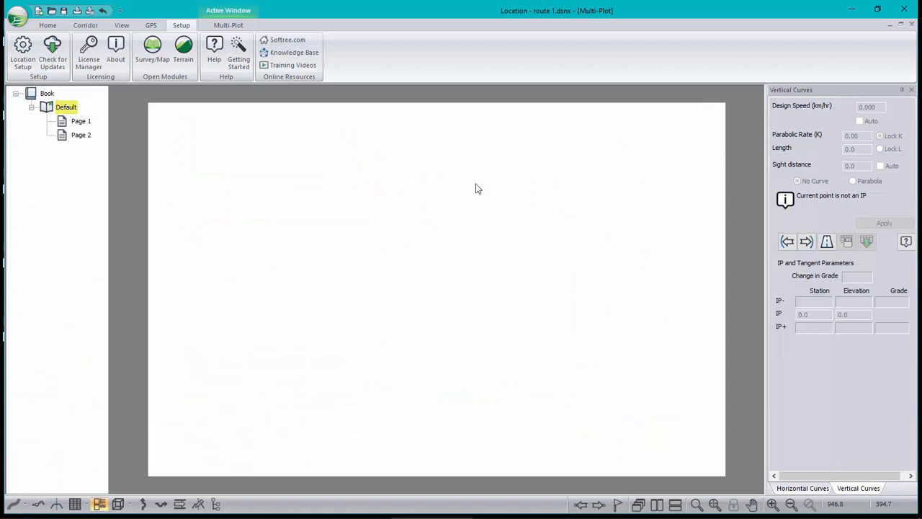
left_click(230, 25)
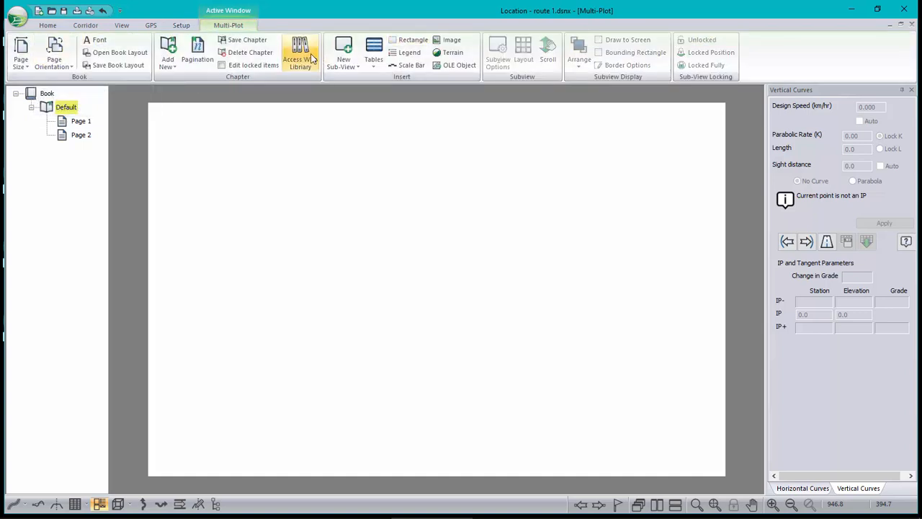
left_click(21, 56)
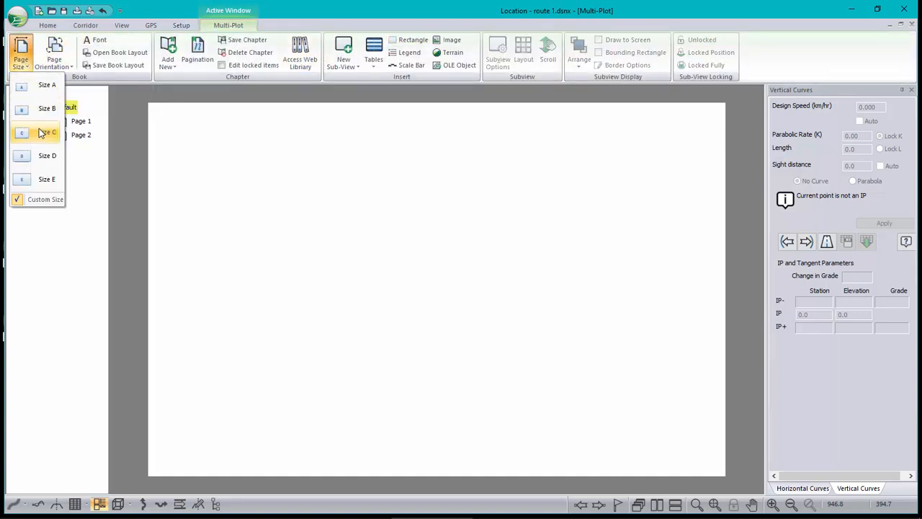
left_click(47, 109)
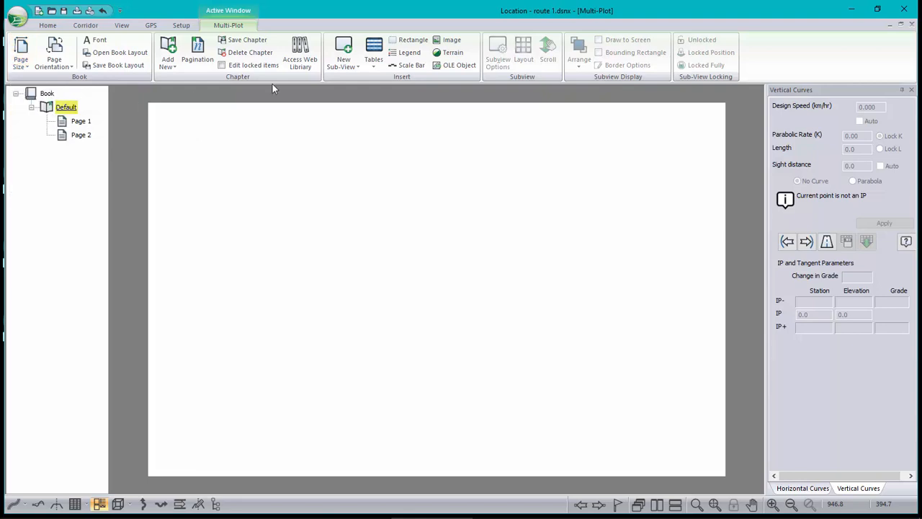
Add the B_Size_Plan_Profile-3 chapter from the web library to the book.
left_click(300, 54)
left_click(396, 226)
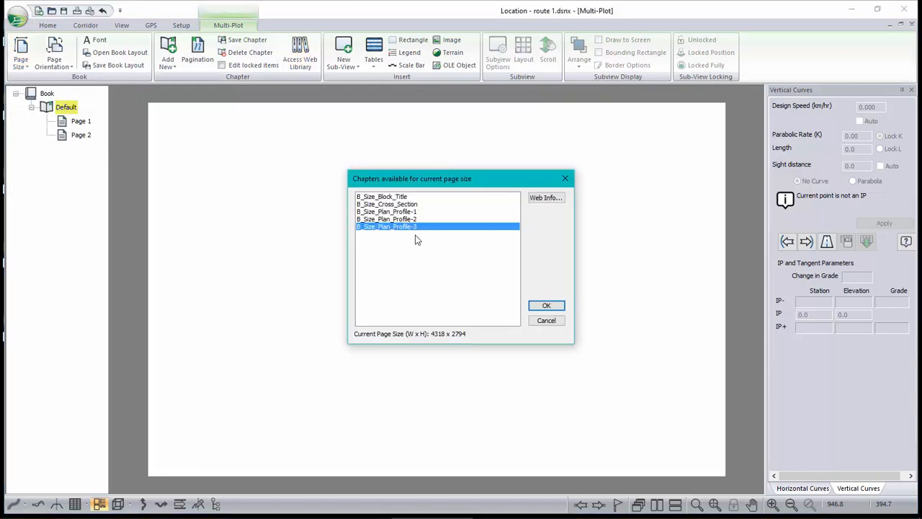
left_click(547, 306)
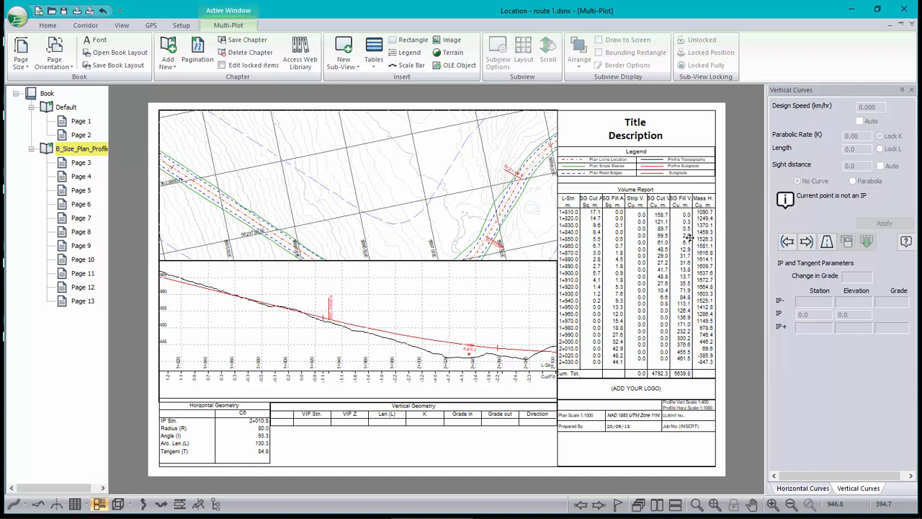
Examine the plan-profile chapter's pagination options, including the overlap and the calculated page ranges.
right_click(72, 151)
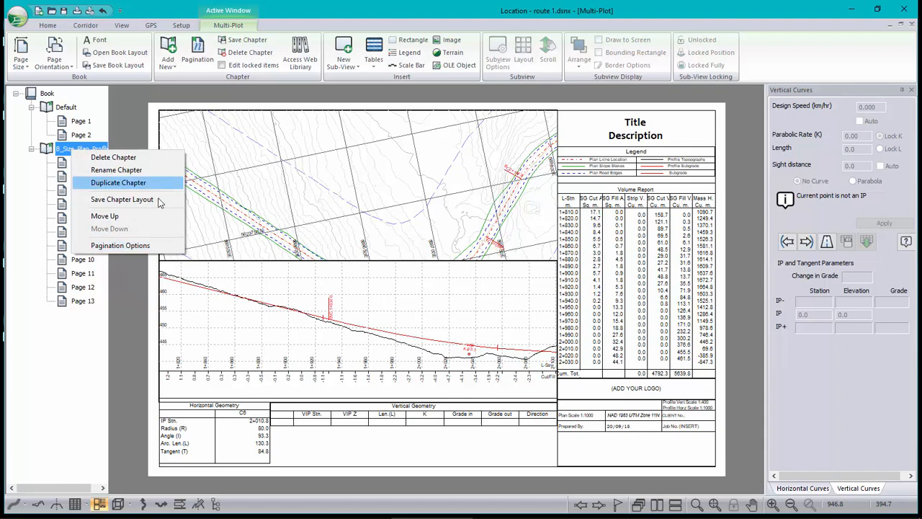
left_click(123, 246)
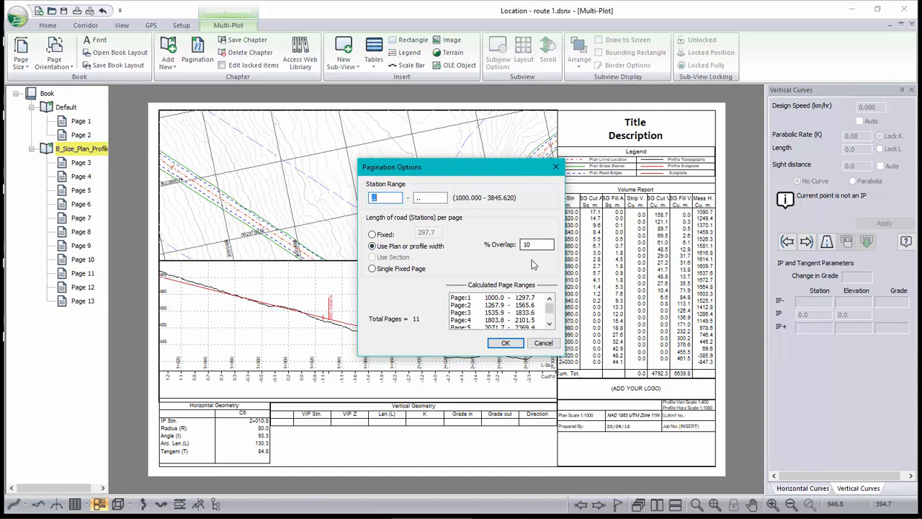
mouse_move(550, 309)
left_mouse_down()
mouse_move(552, 319)
mouse_move(553, 303)
left_mouse_up()
left_click(493, 298)
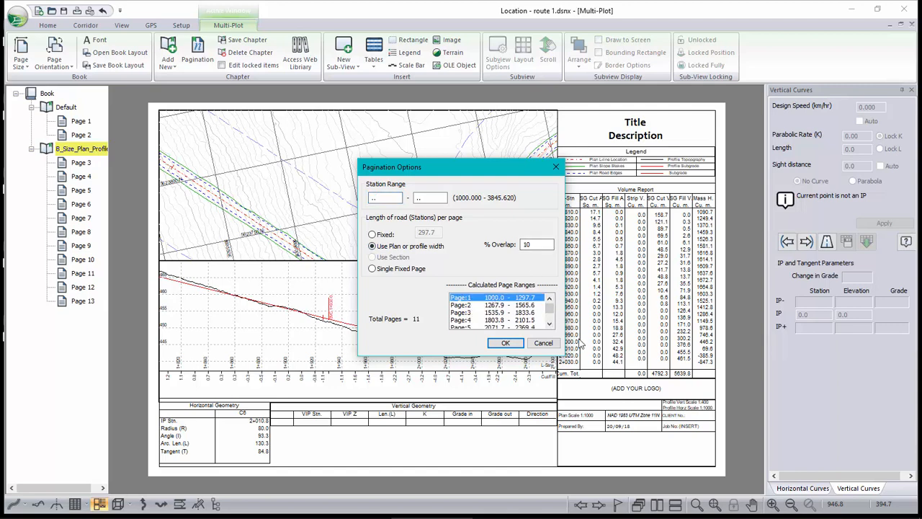
left_click(506, 343)
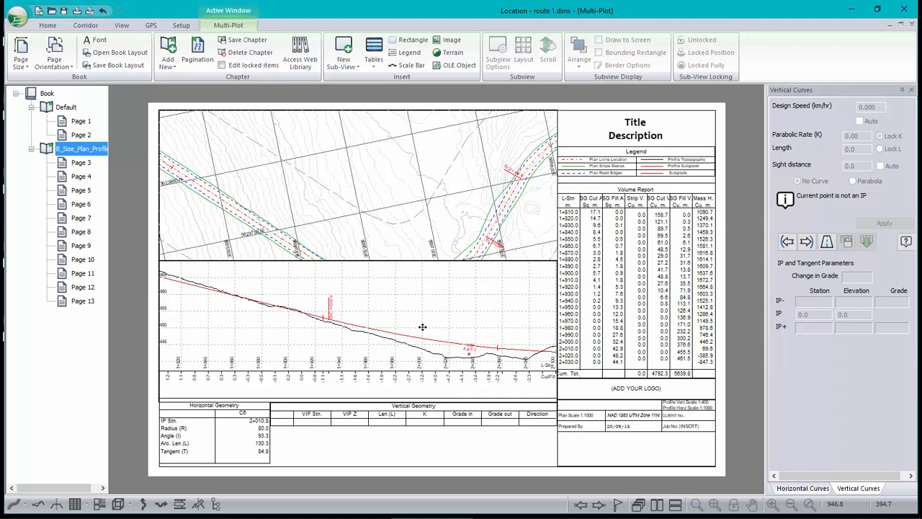
Look through pages 3, 4, 5 and 7 of the plan-profile chapter and return to page 3.
left_click(79, 163)
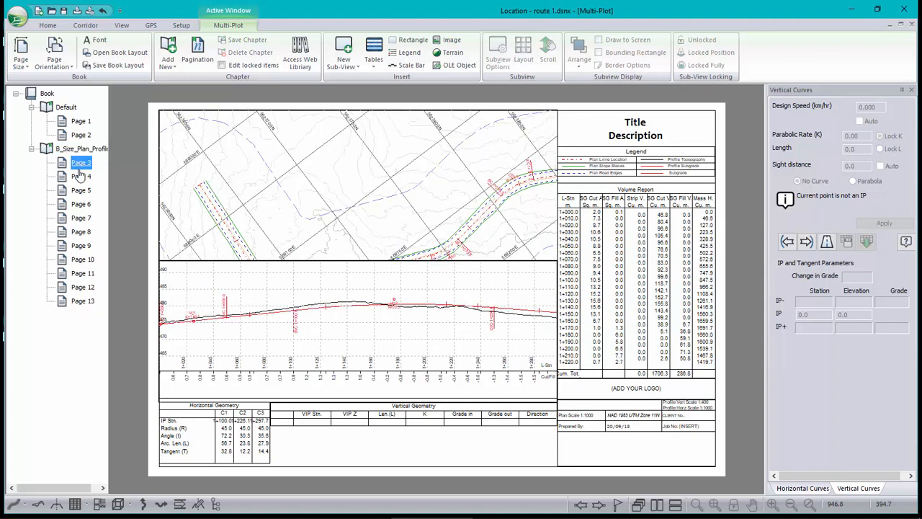
left_click(80, 177)
left_click(81, 190)
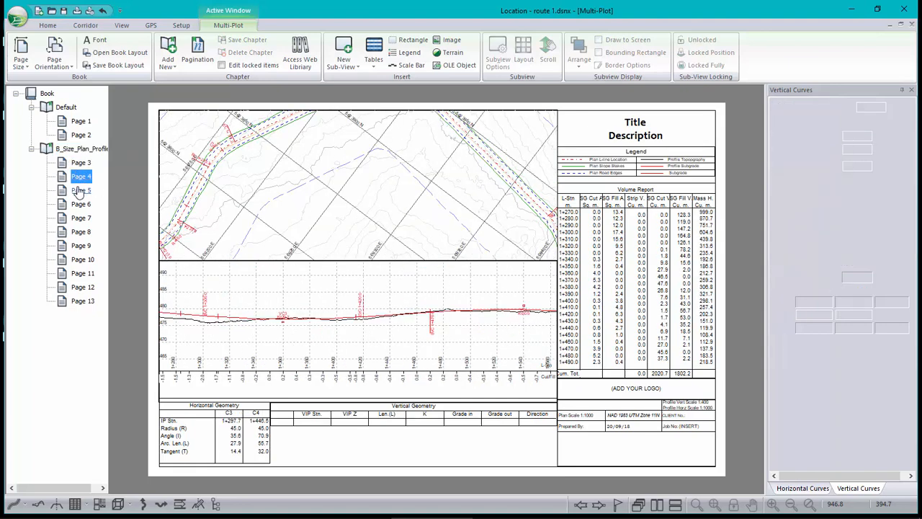
left_click(80, 217)
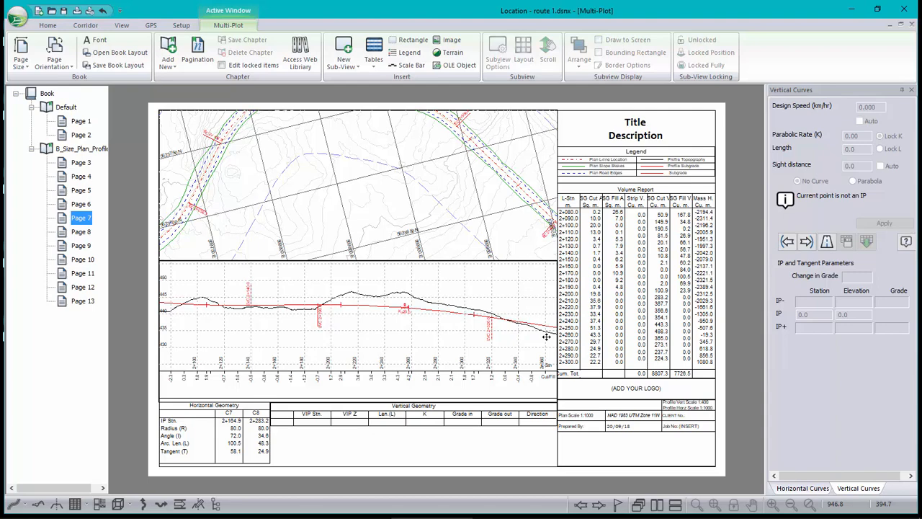
left_click(80, 162)
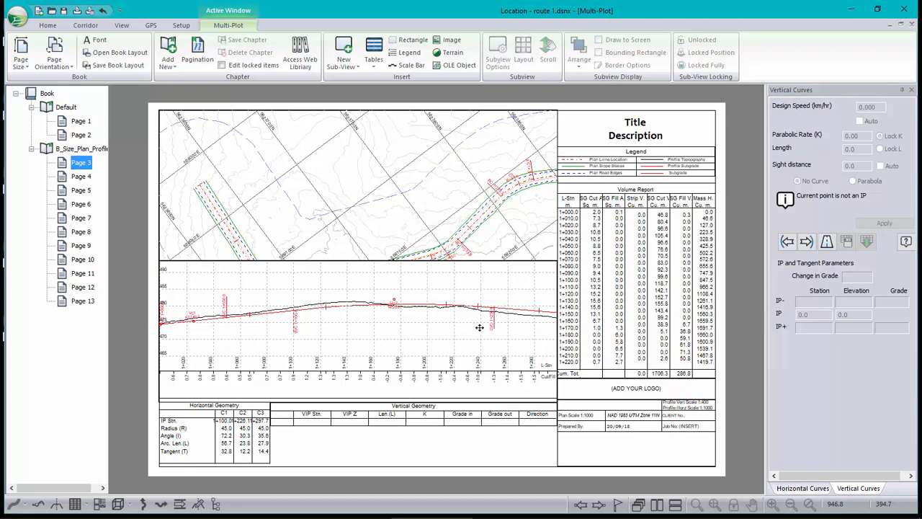
Try narrowing the profile sub-view on page 3 to about three quarters of its width, and undo the resize.
left_click(465, 310)
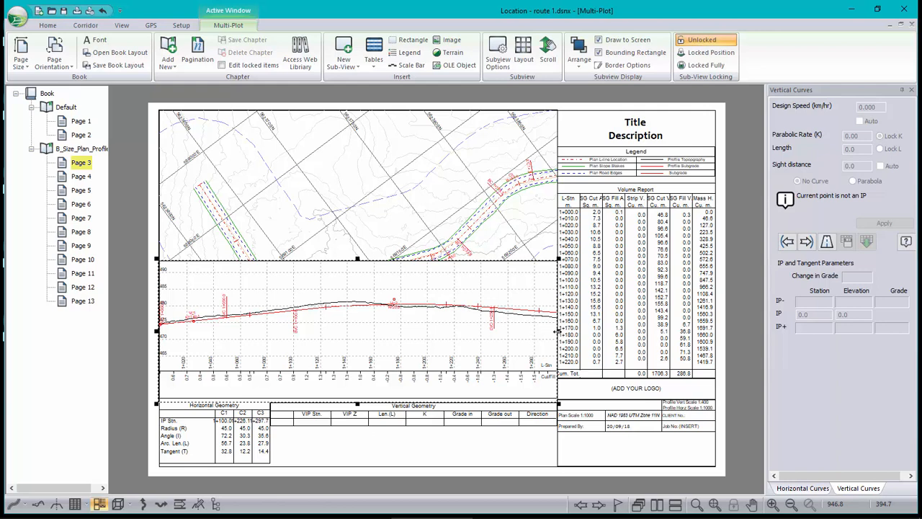
left_click_drag(525, 328, 449, 321)
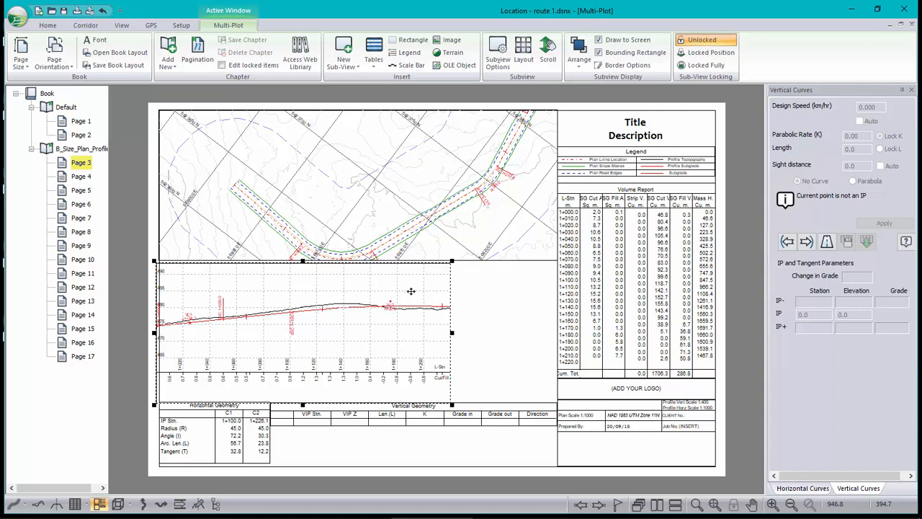
key("ctrl+z")
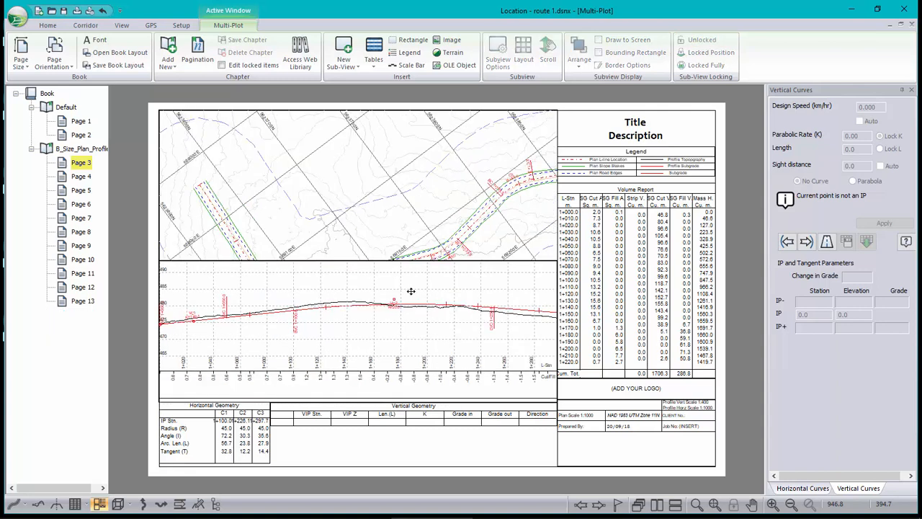
Set the plan-profile chapter's pagination to 0% overlap and a fixed road length of 250 per page.
right_click(86, 150)
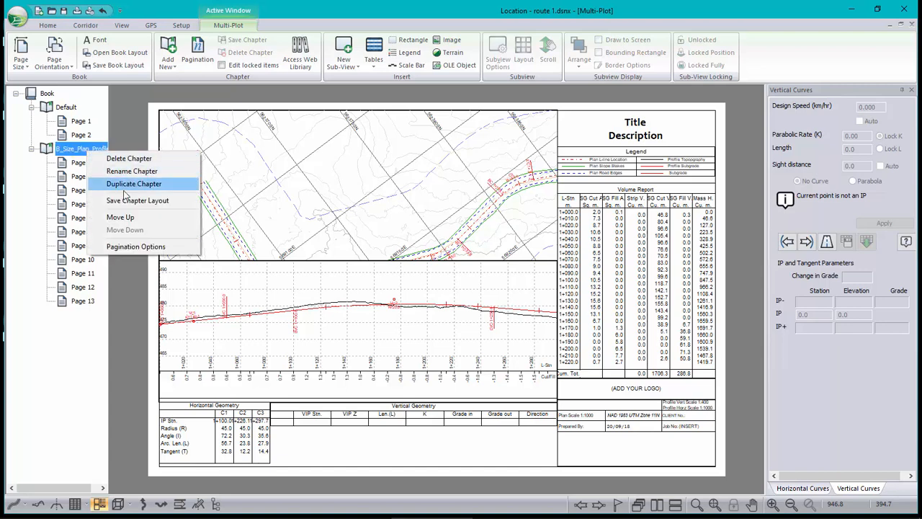
left_click(128, 247)
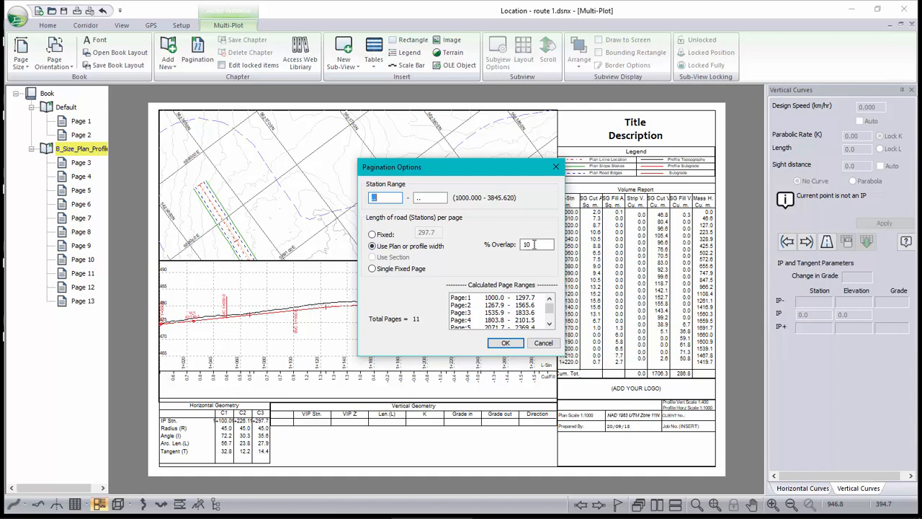
left_click_drag(549, 244, 443, 239)
type("0")
left_click(372, 234)
left_click_drag(439, 232, 314, 228)
type("250")
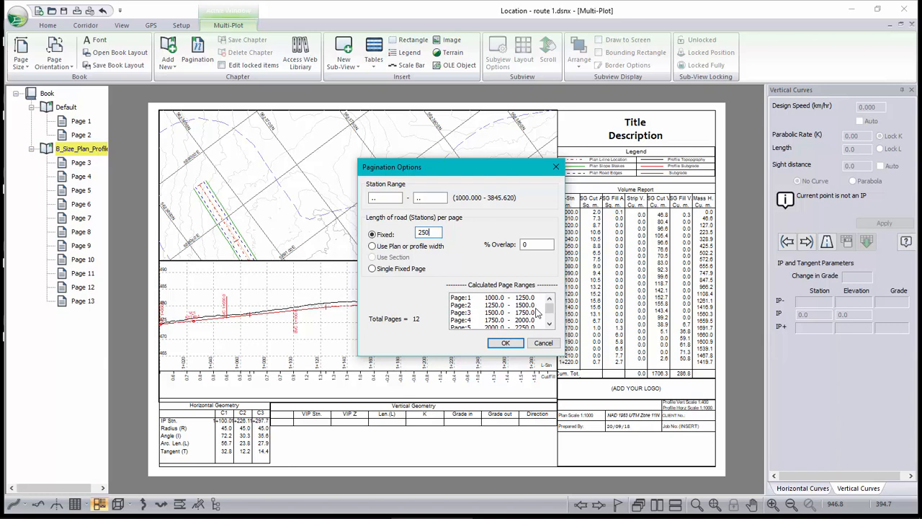
left_click(505, 343)
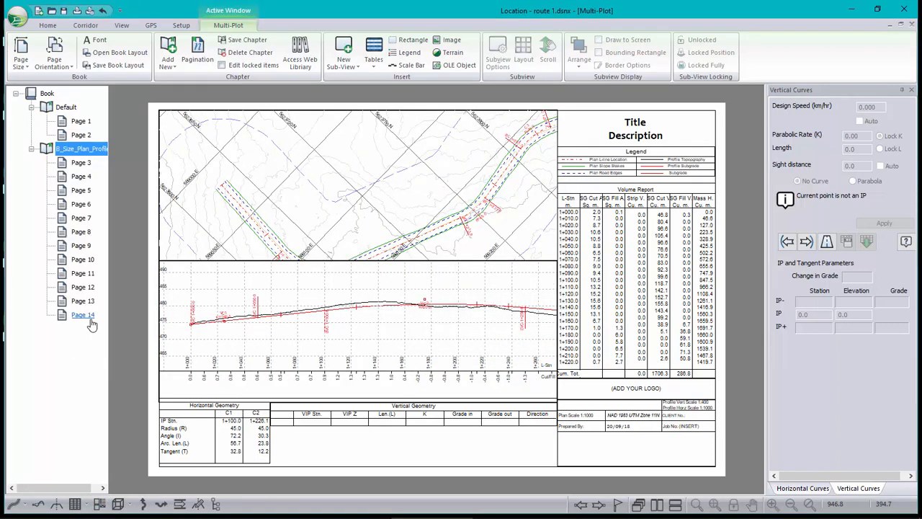
Delete the Default chapter from the book and display page 2 of the plan-profile chapter.
right_click(65, 107)
left_click(104, 113)
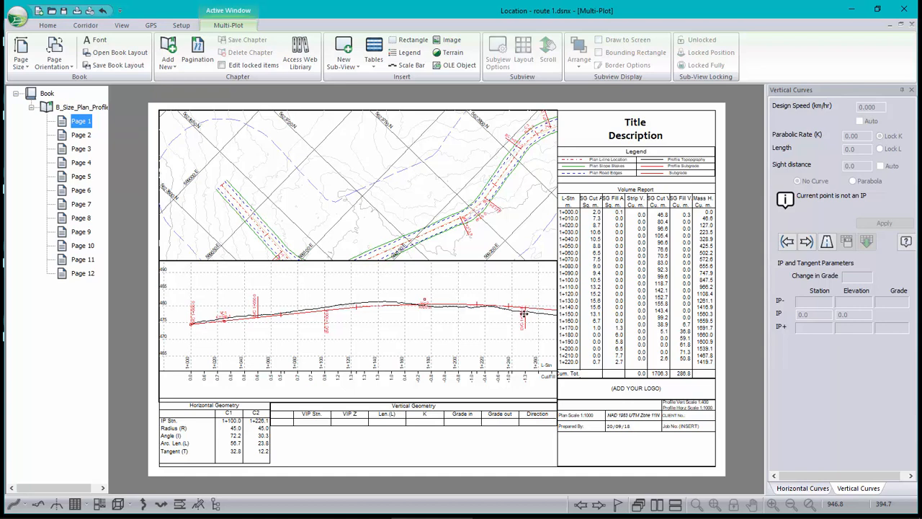
left_click(81, 135)
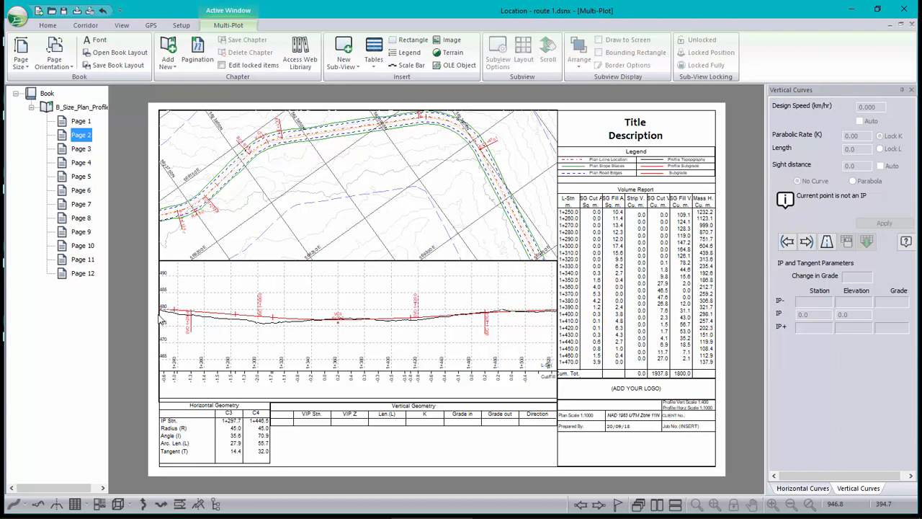
Check the scale in the plan sub-view's options on page 2, leaving the settings as they are.
right_click(392, 183)
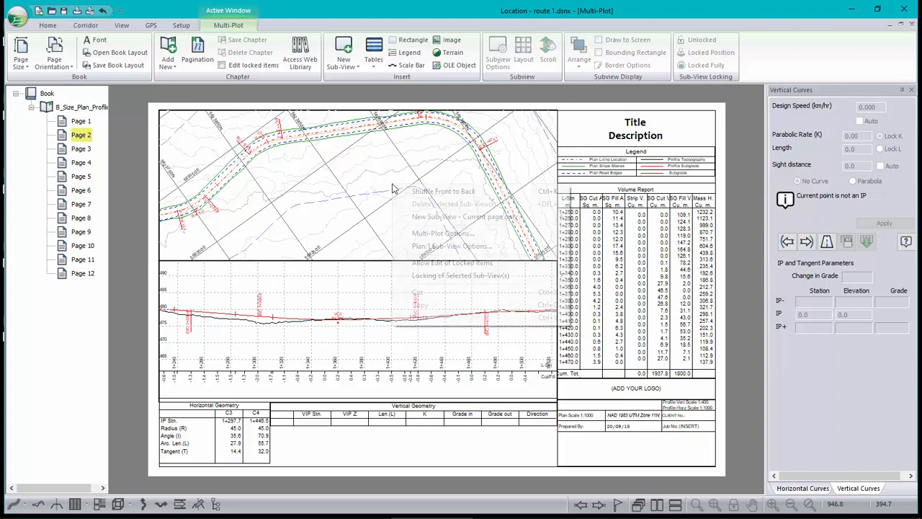
left_click(450, 246)
double_click(450, 176)
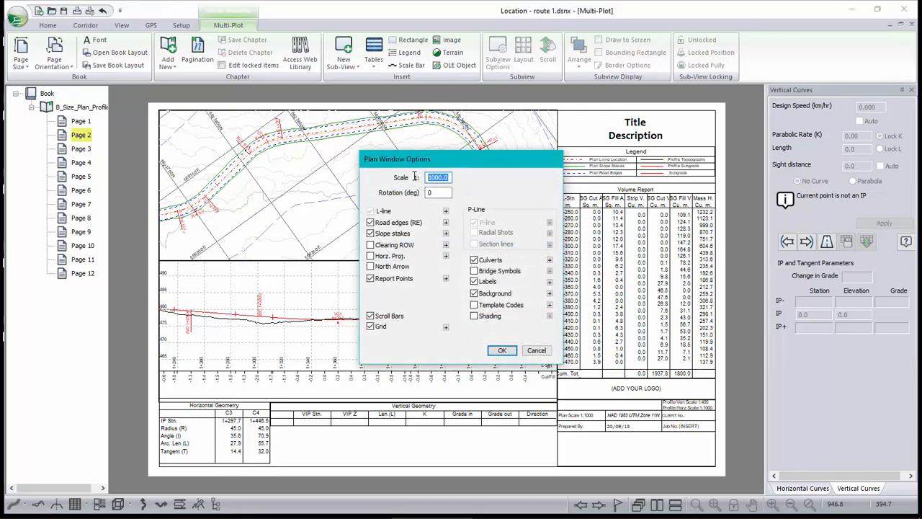
left_click(536, 350)
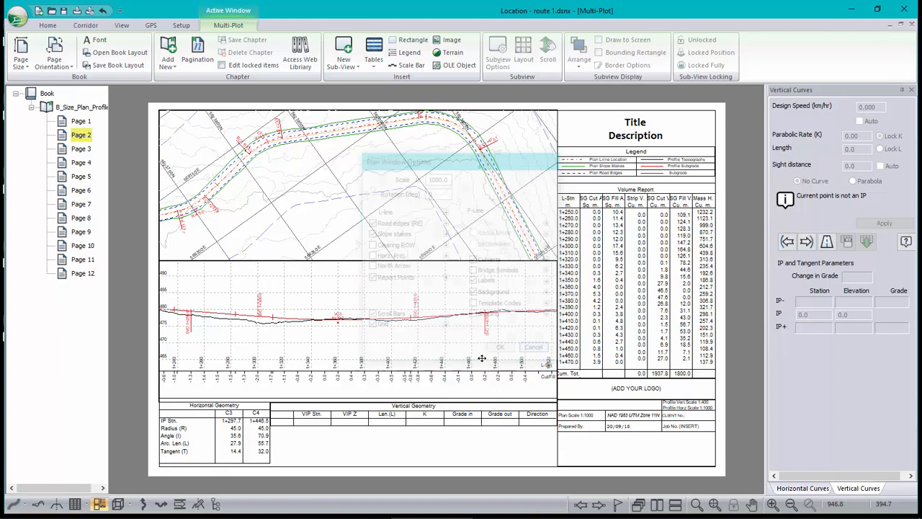
Check the vertical and horizontal scales in the profile sub-view's options and close them without changes.
right_click(395, 334)
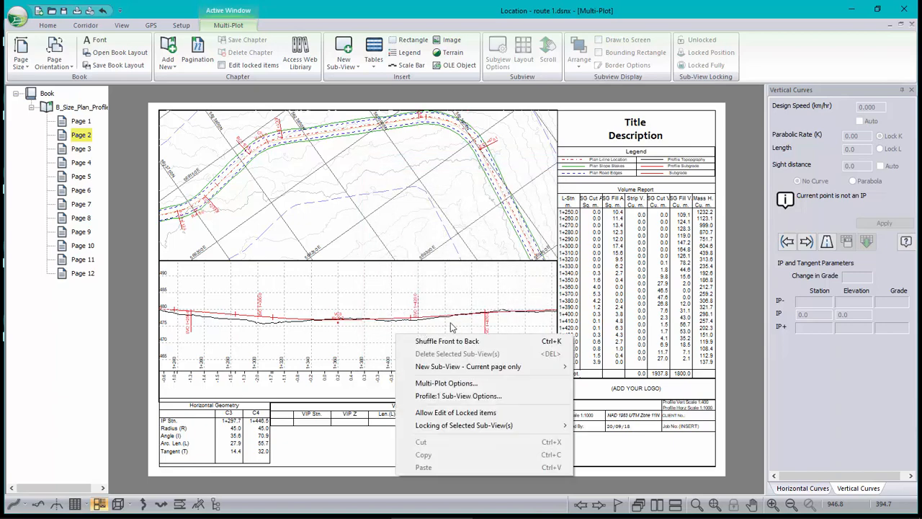
left_click(473, 396)
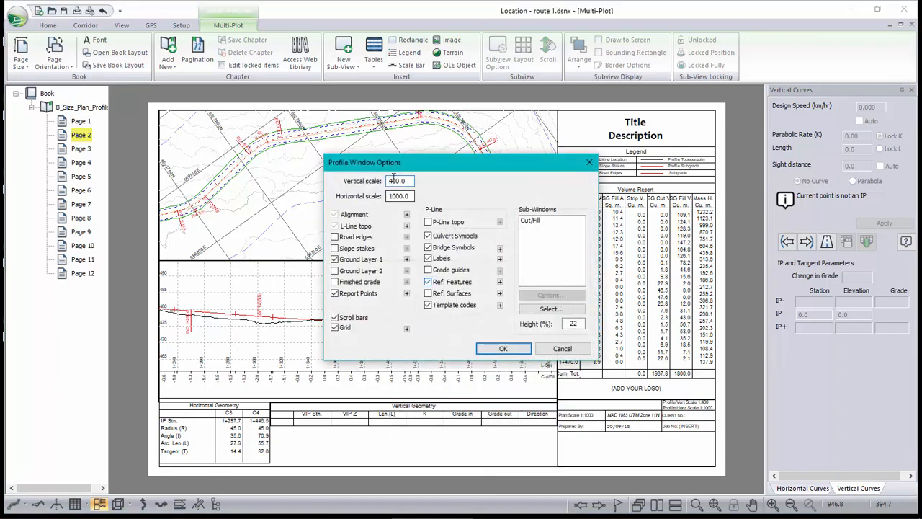
left_click_drag(416, 196, 383, 197)
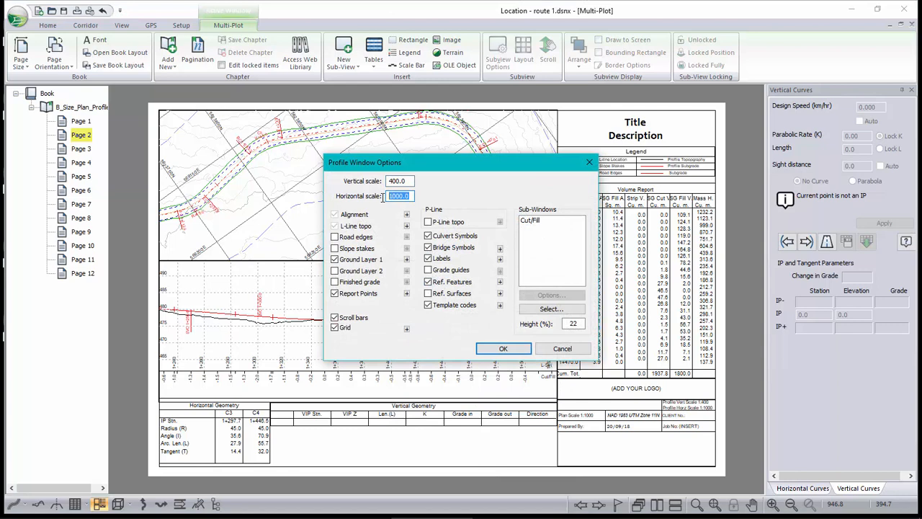
left_click(561, 349)
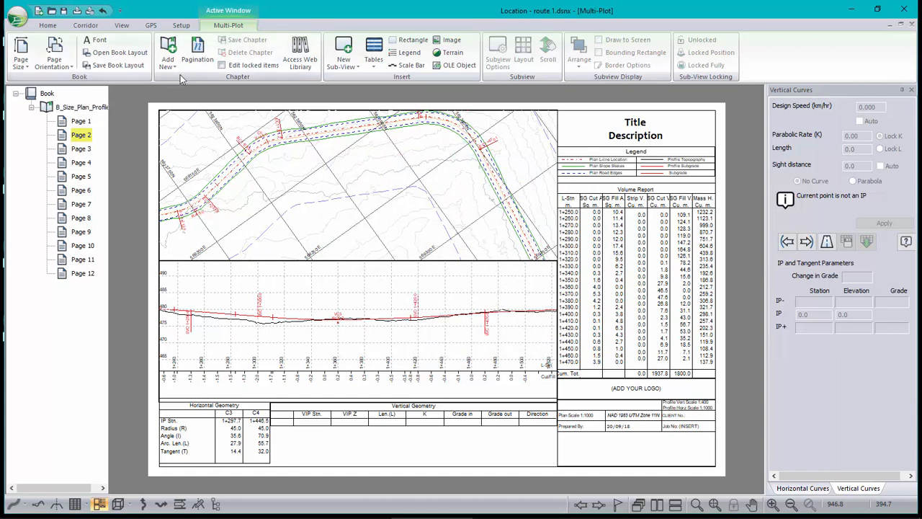
Review the fixed road length per page in the pagination options and close them without changes.
left_click(197, 56)
double_click(432, 232)
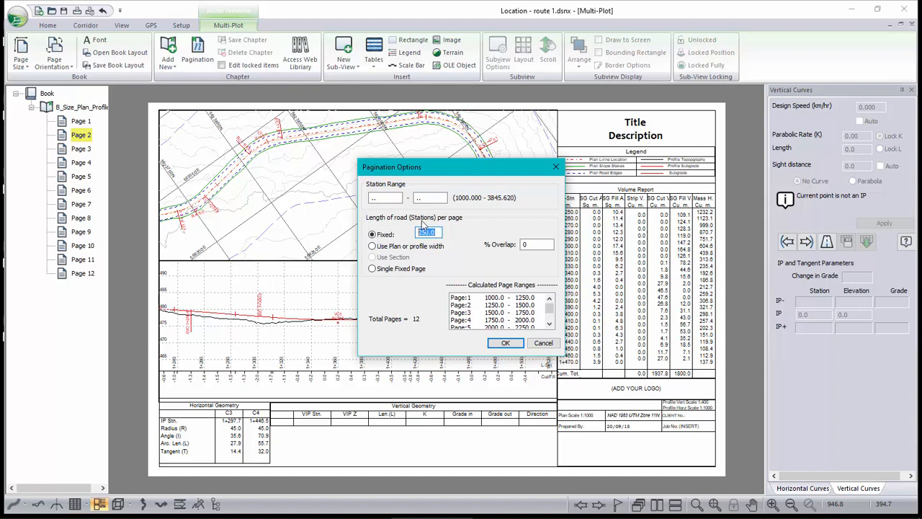
left_click(544, 342)
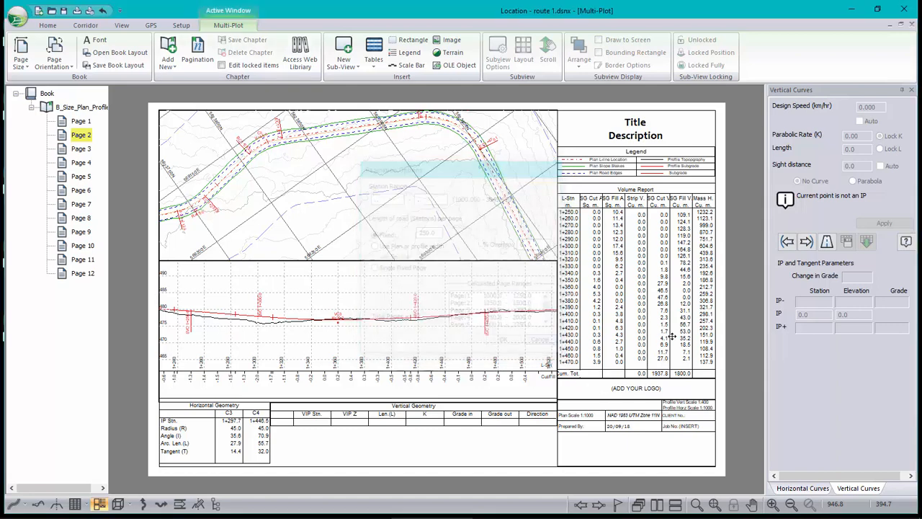
Shuffle the overlapping sub-views on page 2, sending the volume report table behind the border rectangle and bringing it back to the front.
left_click(641, 279)
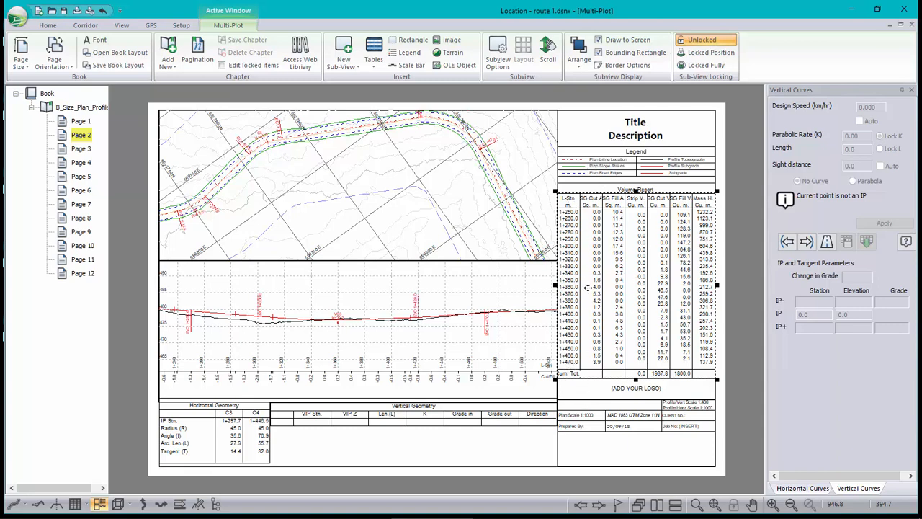
right_click(623, 263)
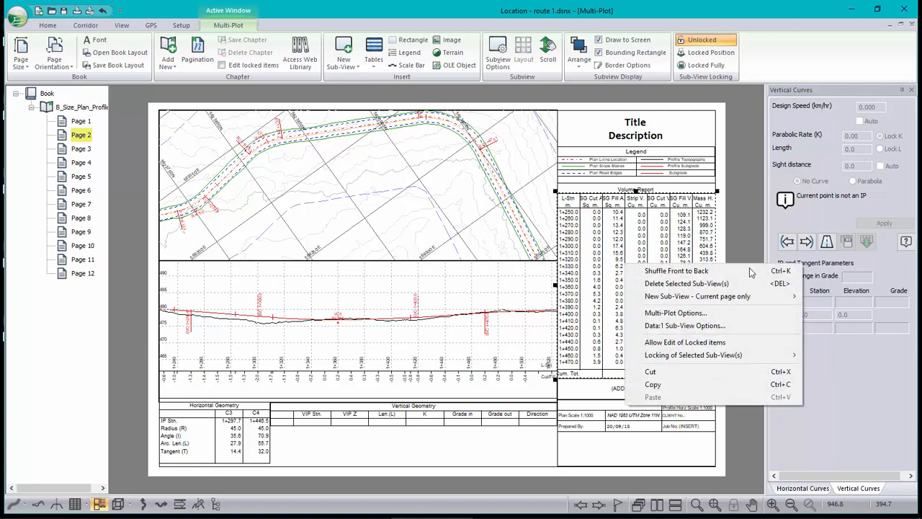
left_click(652, 270)
double_click(627, 245)
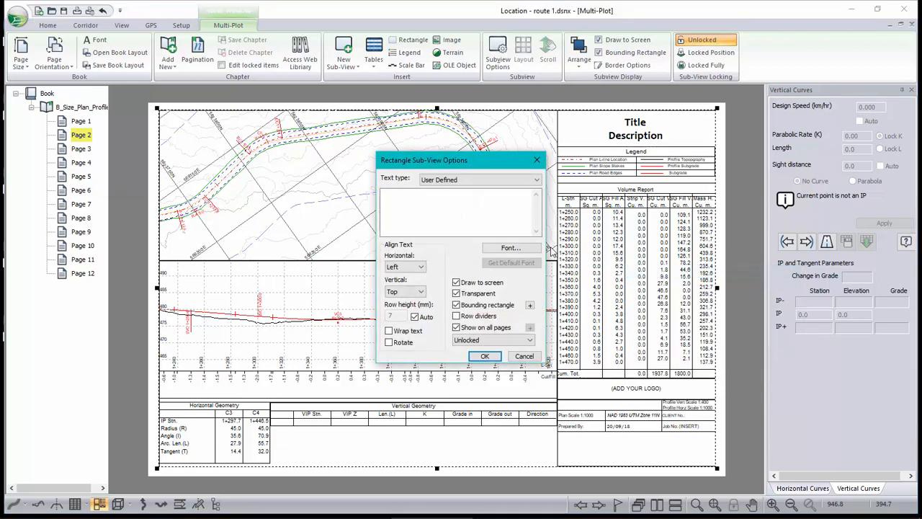
left_click(529, 359)
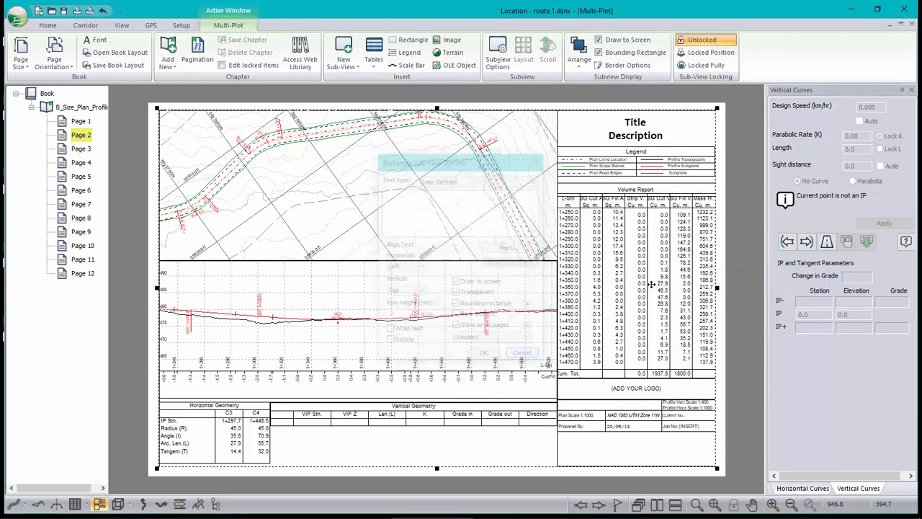
right_click(632, 273)
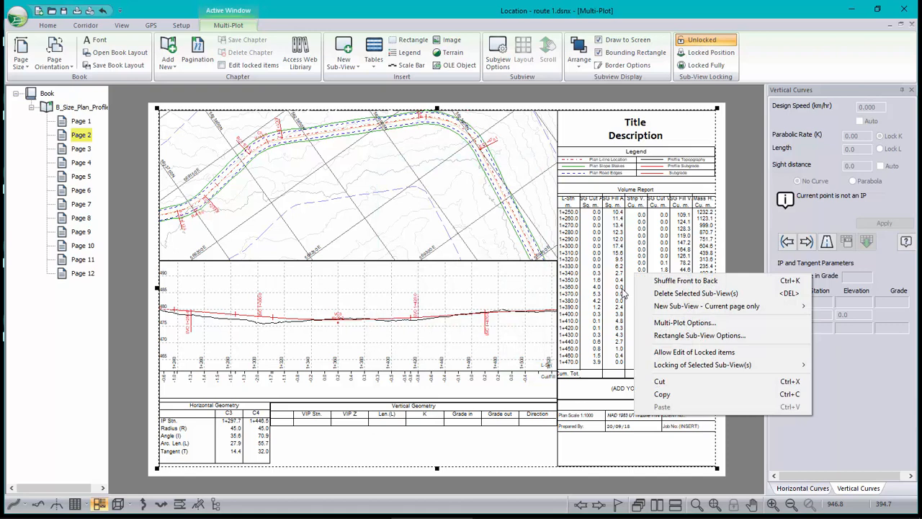
left_click(683, 281)
Open the volume report table's point type selection and exclude the 10.0 m auto interval points.
double_click(620, 275)
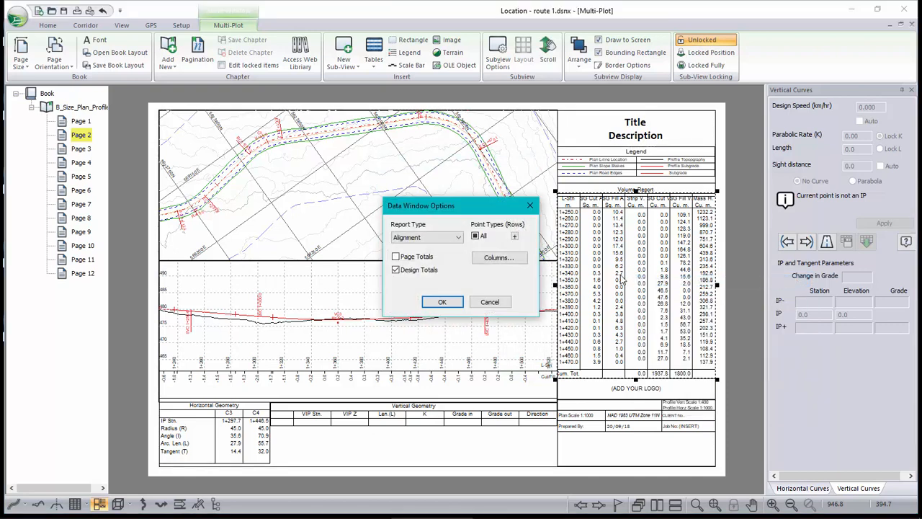
left_click(515, 237)
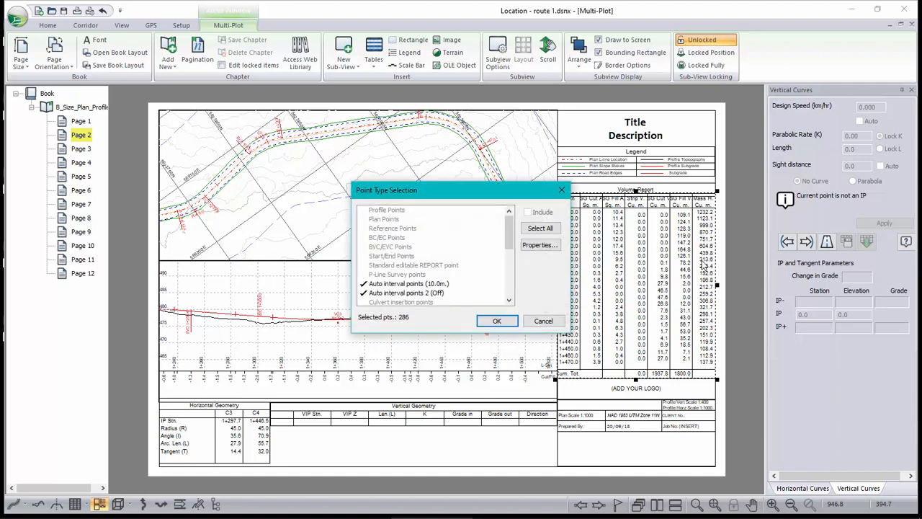
left_click(411, 285)
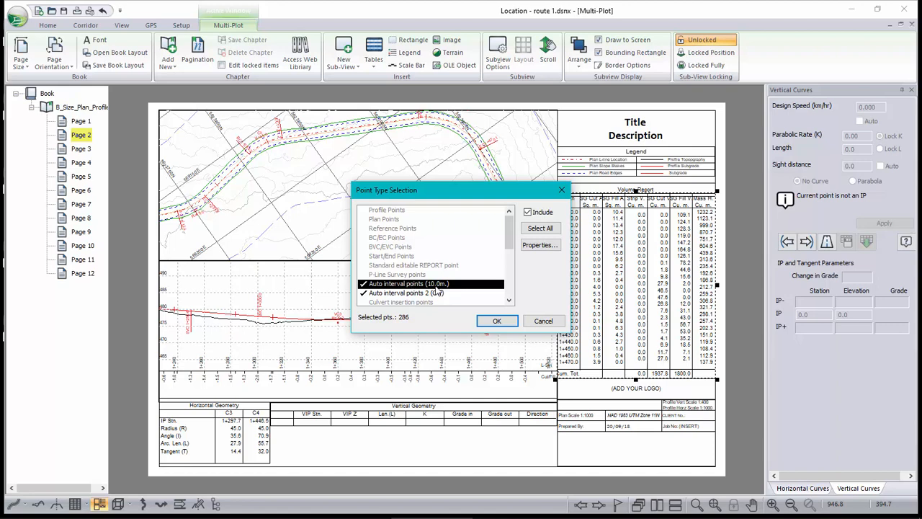
left_click(525, 213)
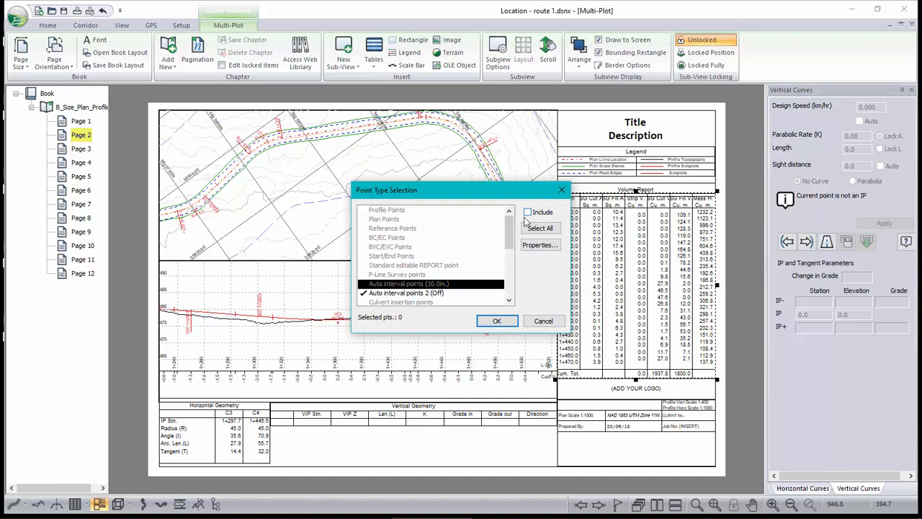
Make Auto interval points 2 automatic with an interval of 20 and apply the point selection to the volume report.
left_click(411, 294)
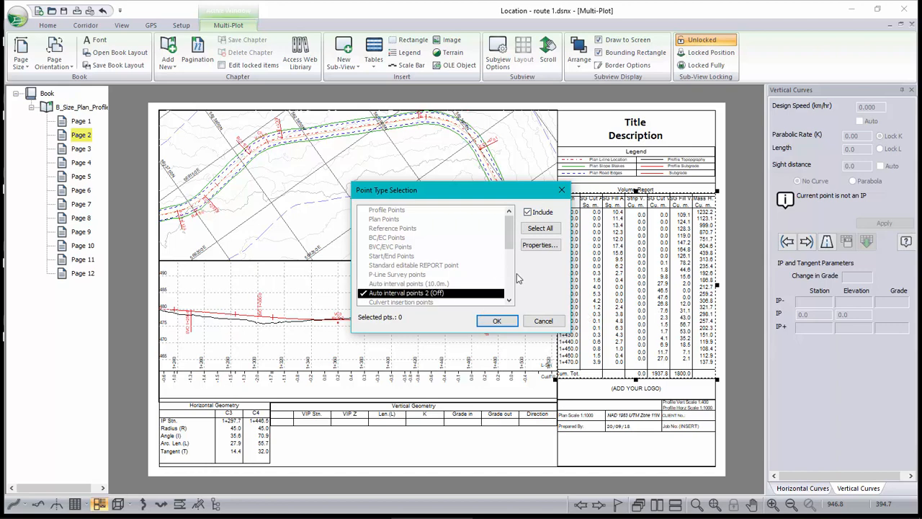
left_click(538, 245)
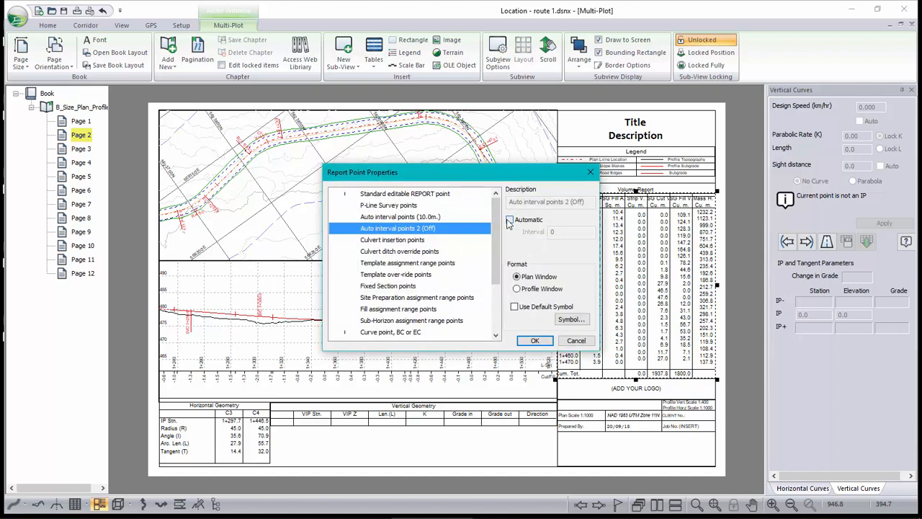
left_click(510, 219)
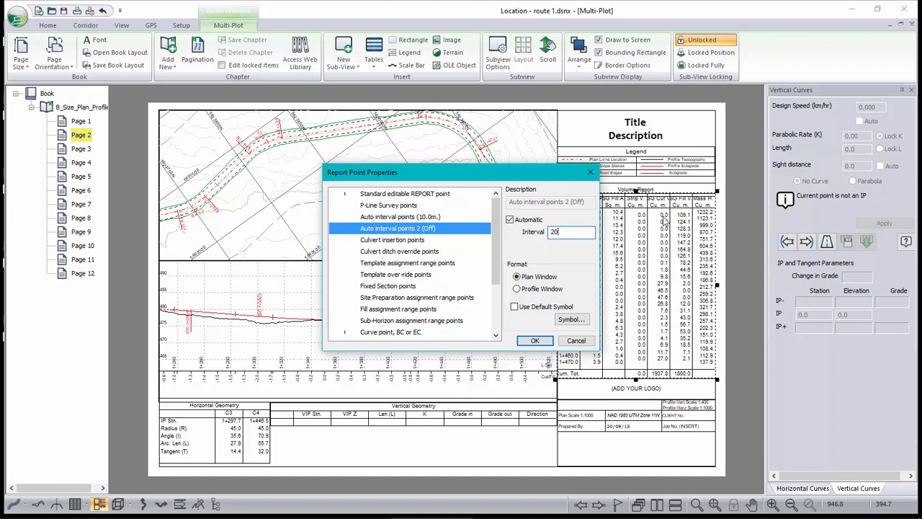
left_click(535, 340)
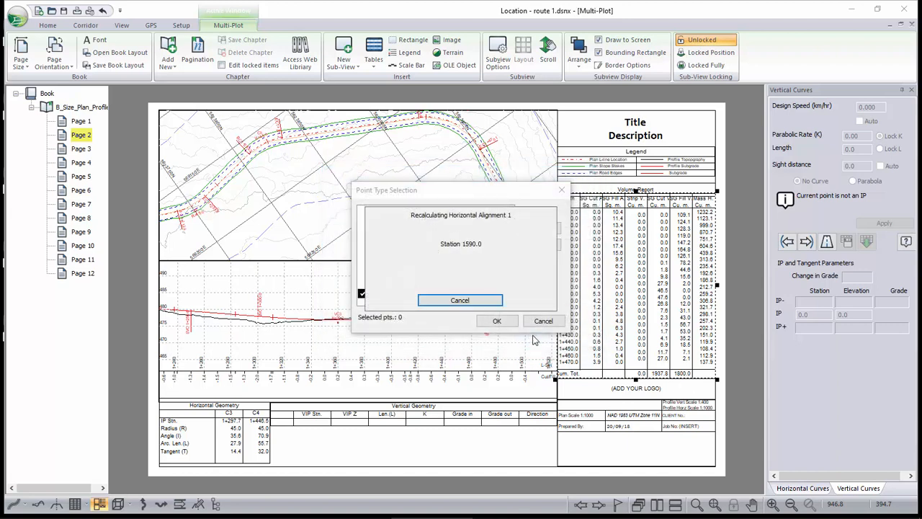
left_click(499, 321)
left_click(499, 322)
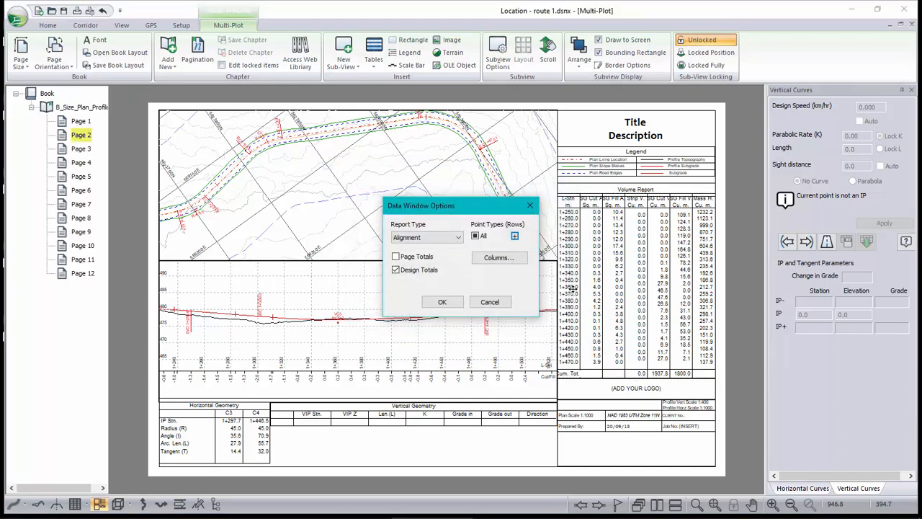
left_click(444, 301)
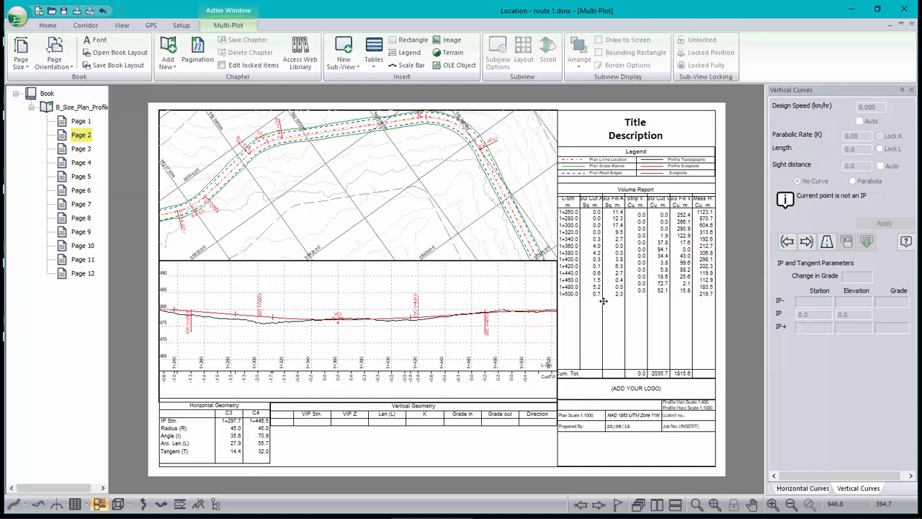
Review the volume report on pages 6, 10 and 11 of the plan-profile chapter.
left_click(81, 191)
left_click(83, 245)
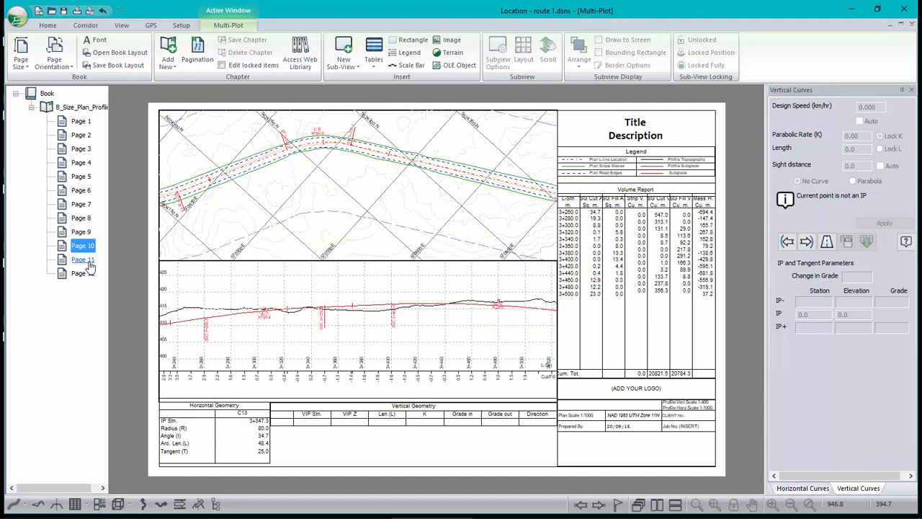
left_click(83, 259)
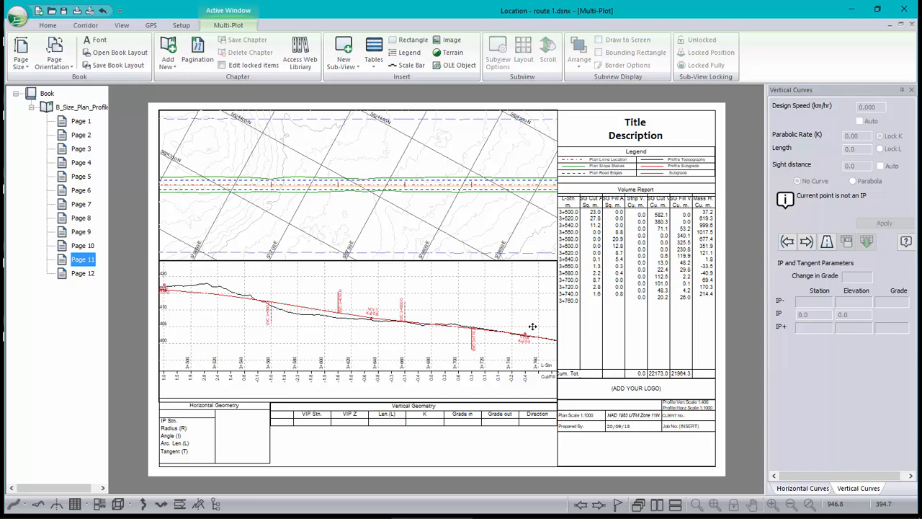
Add the B_Size_Cross_Section chapter to the book from the web library.
left_click(306, 56)
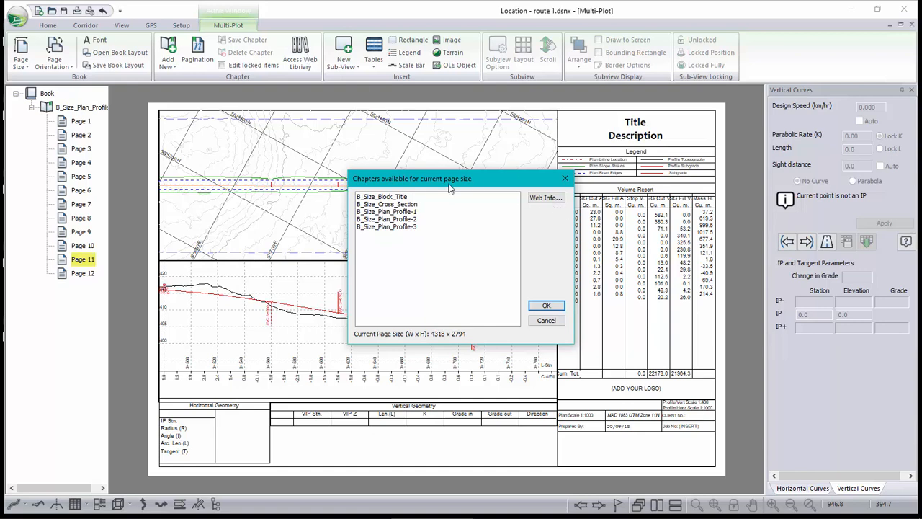
left_click(389, 205)
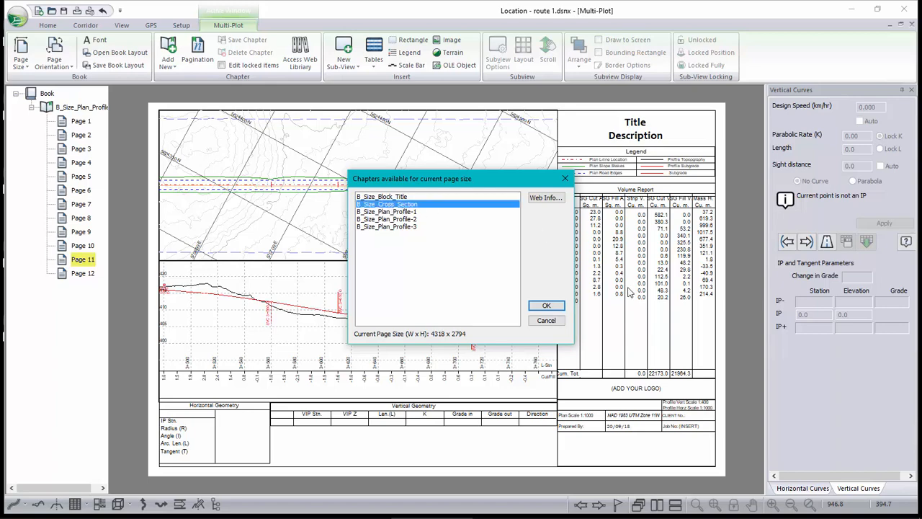
left_click(546, 306)
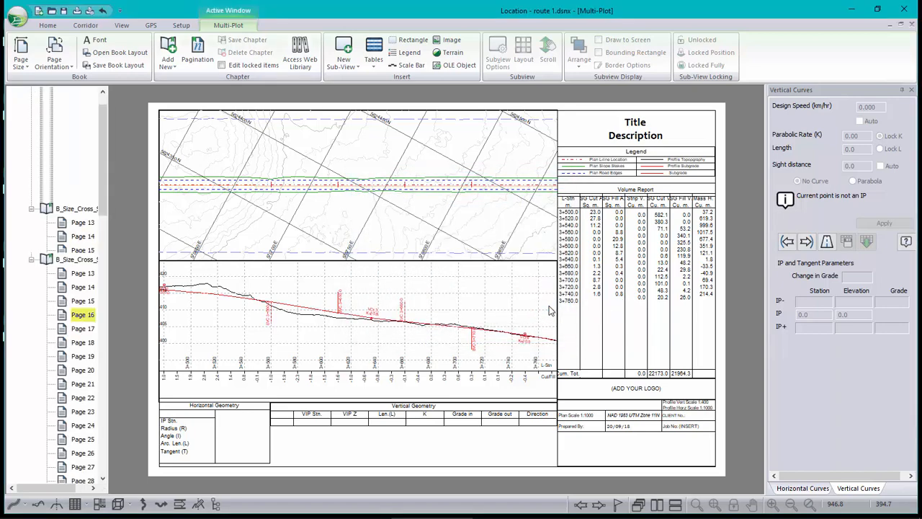
Examine the section layout on pages 13, 15, 17, 20 and 23 of the cross-section chapter.
left_click(84, 261)
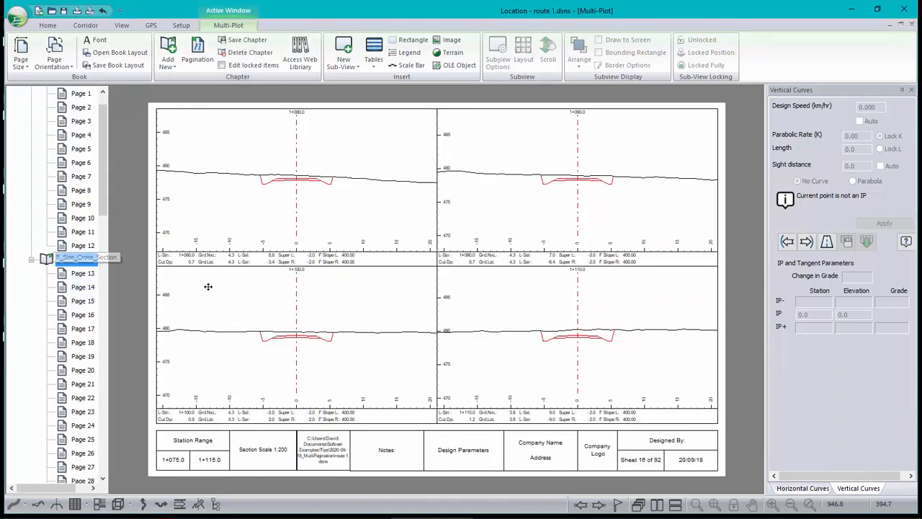
left_click(82, 274)
left_click(82, 301)
left_click(80, 331)
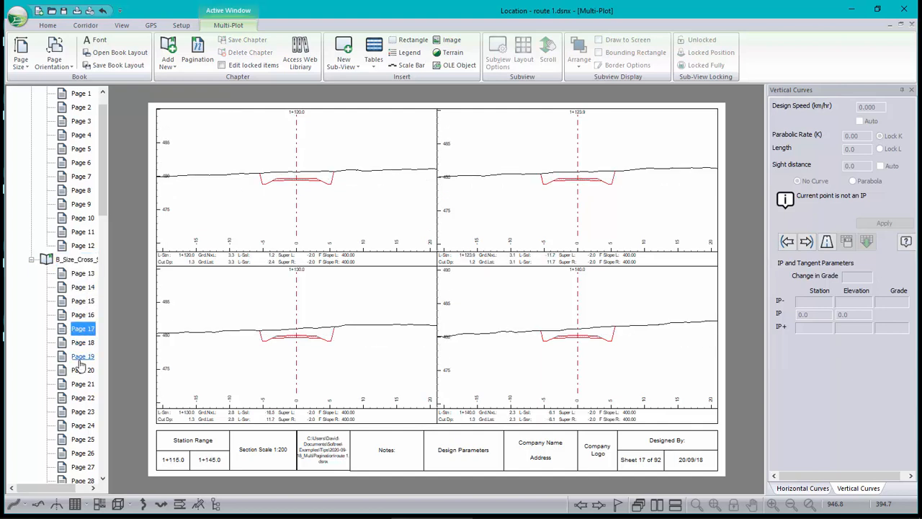
left_click(79, 371)
left_click(78, 412)
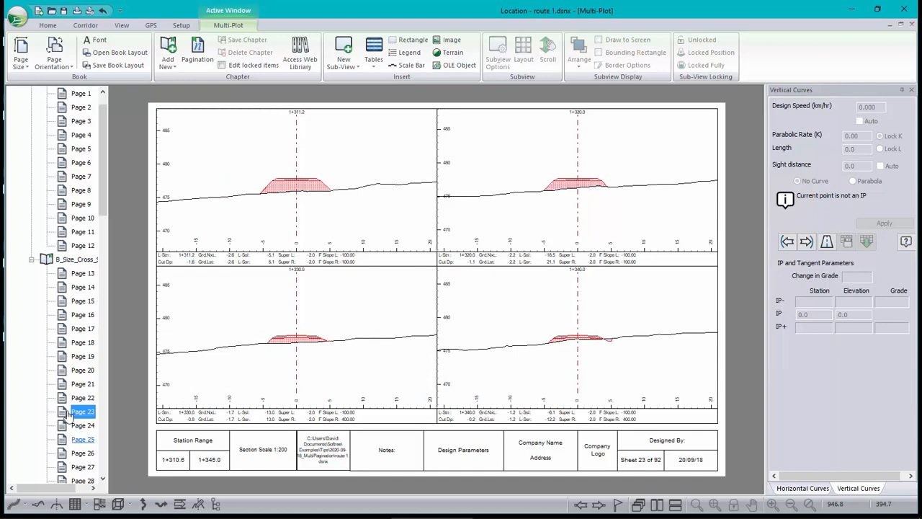
scroll(72, 417, "down", 5)
scroll(72, 378, "up", 5)
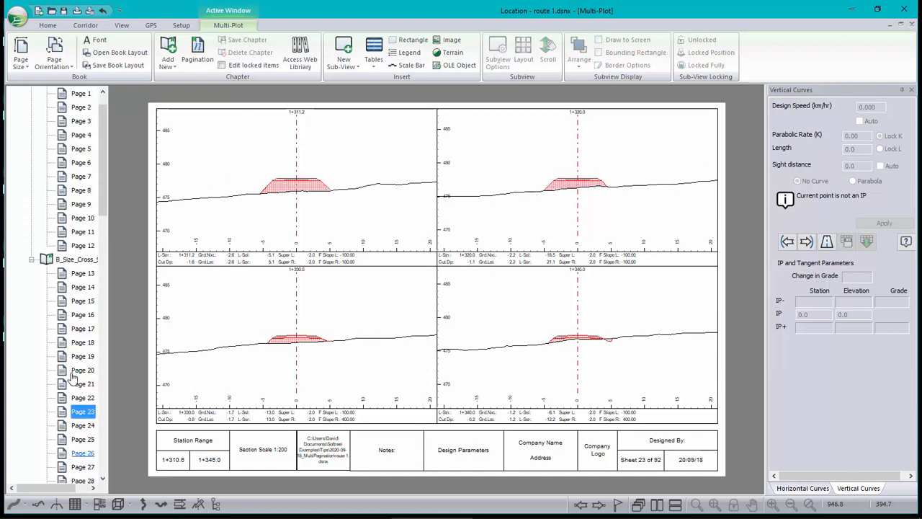
Review the cross-section chapter's pagination options and close them without changes.
left_click(83, 264)
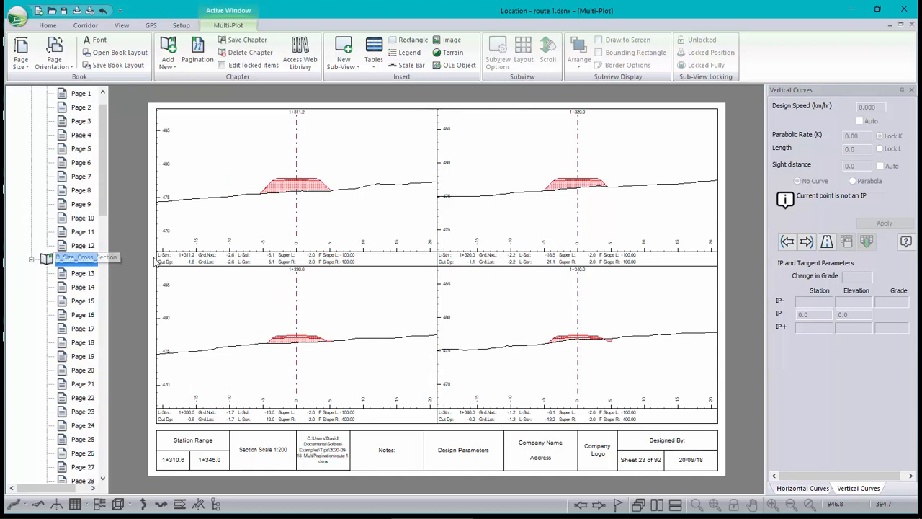
right_click(85, 259)
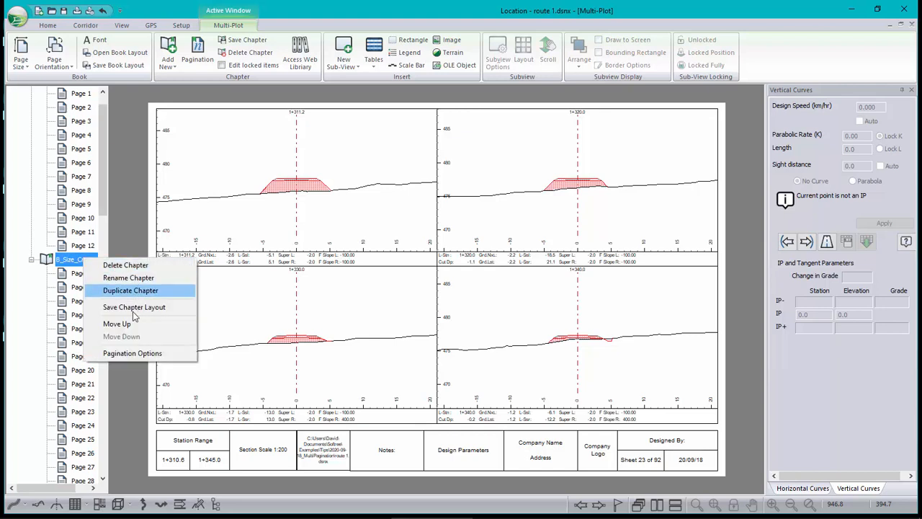
left_click(132, 353)
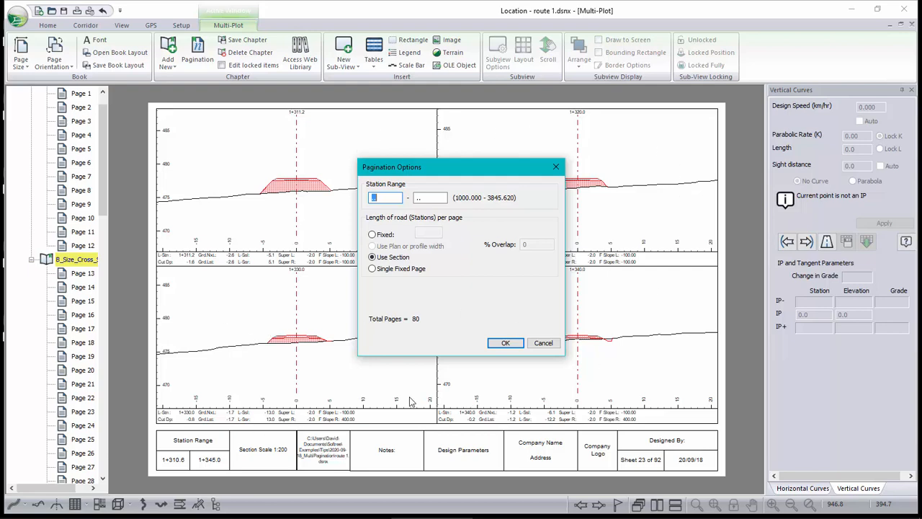
left_click(543, 343)
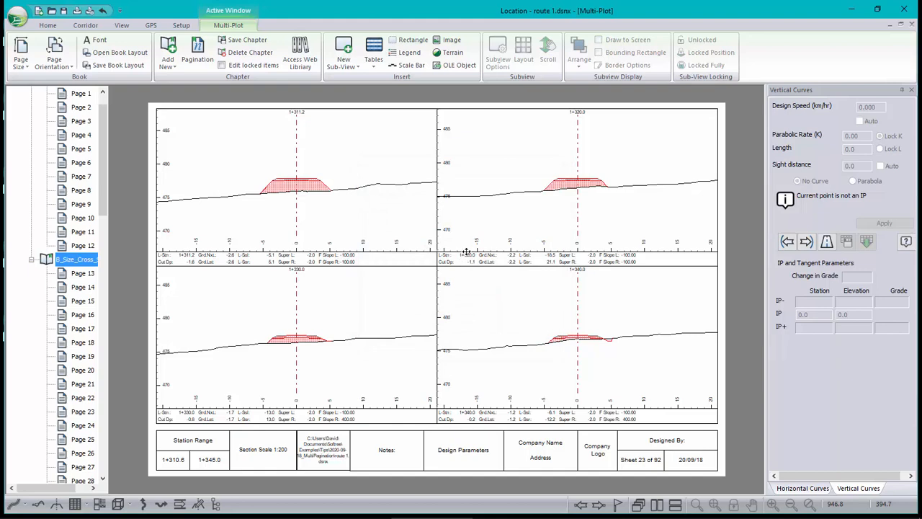
Check the horizontal and vertical scales in the section sub-view's options and close them without changes.
left_click(501, 180)
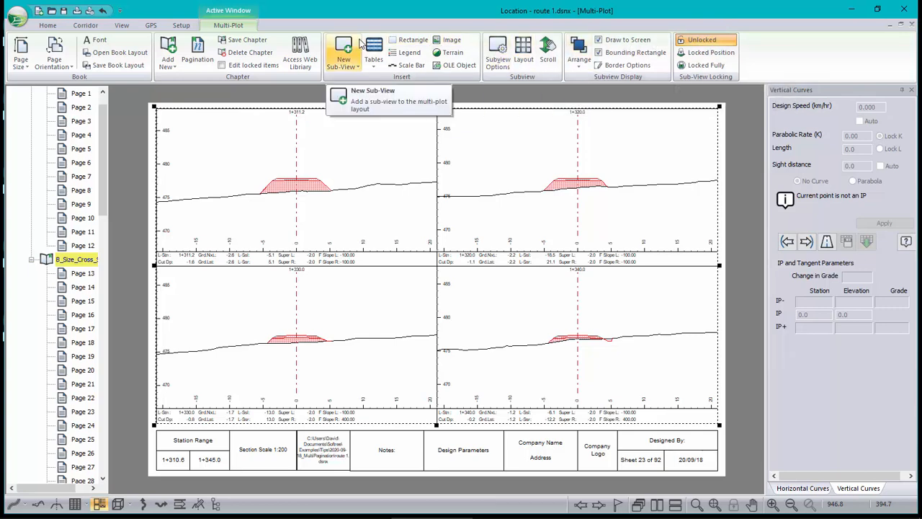
left_click(498, 56)
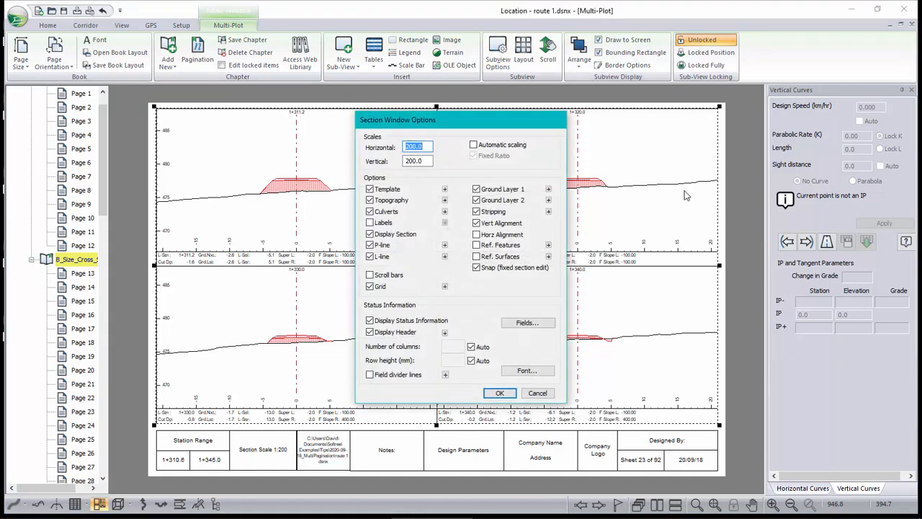
left_click(538, 394)
Open the point type selection in the cross-section layout options and exclude all point types.
left_click(523, 50)
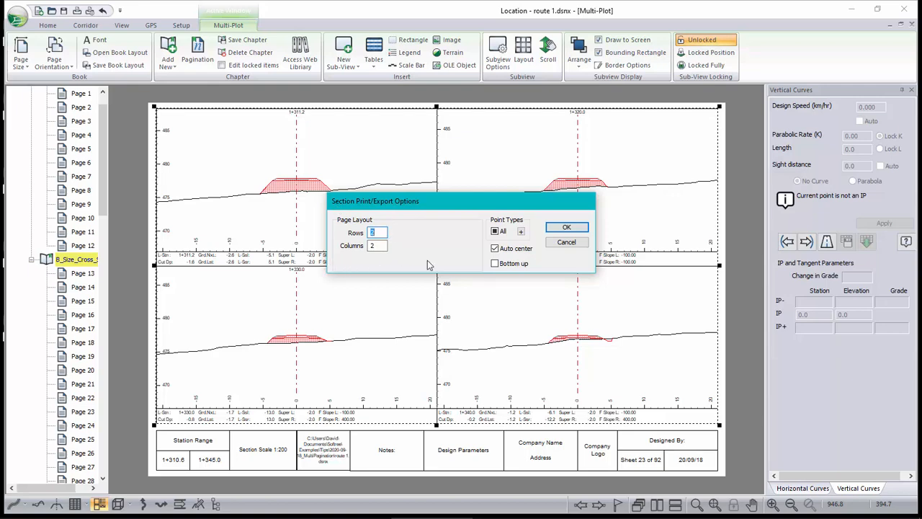
left_click(520, 230)
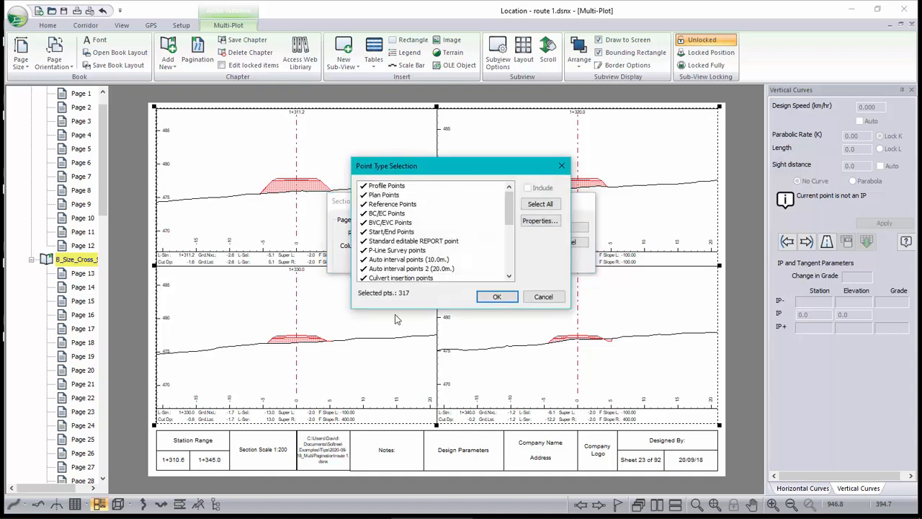
left_click(526, 207)
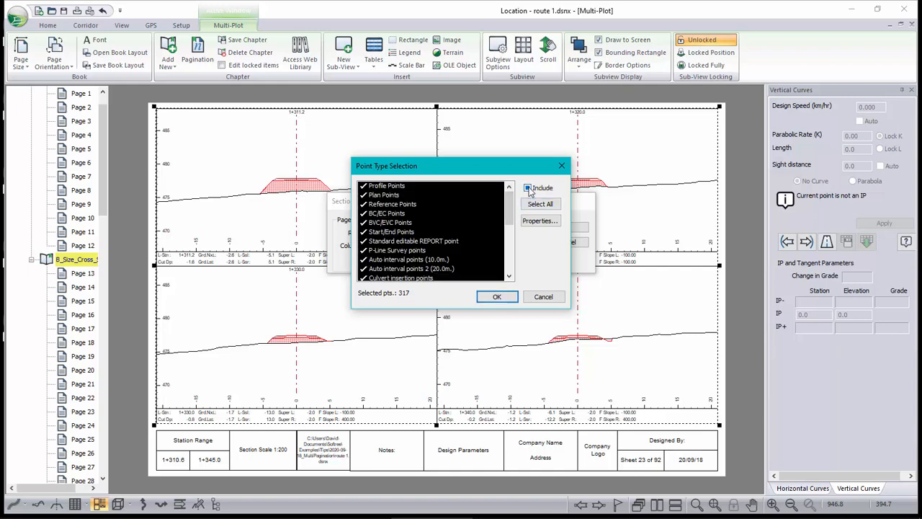
left_click(527, 187)
left_click(455, 242)
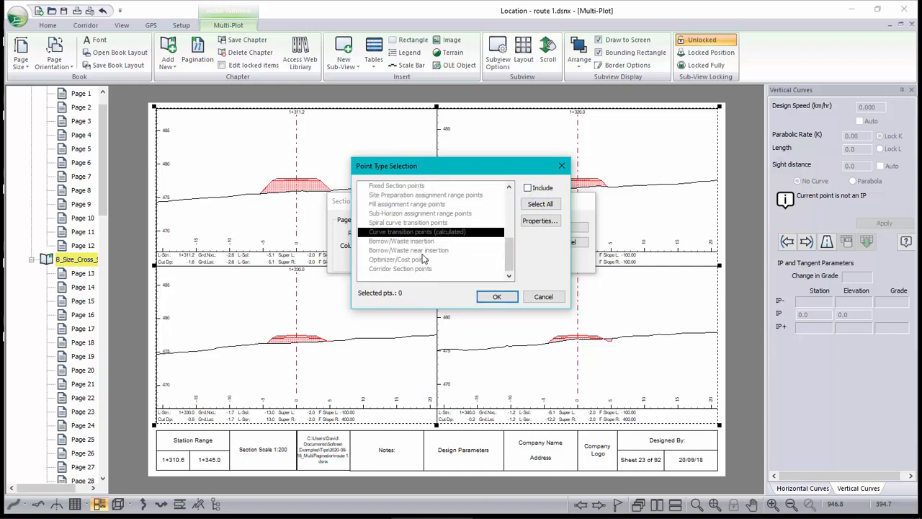
Include only Auto interval points 2 (20.0m.) and Culvert insertion points in the section layout and apply the options.
scroll(395, 215, "up", 2)
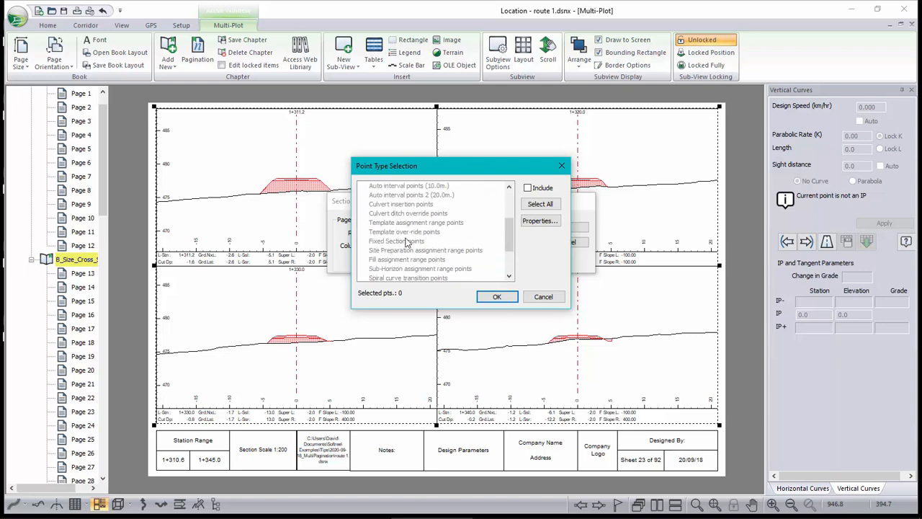
left_click(423, 196)
left_click(424, 196)
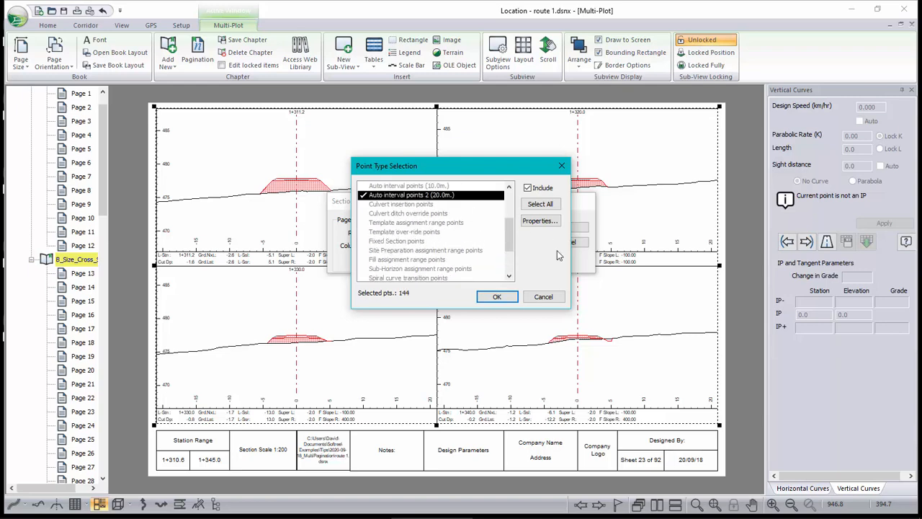
left_click(406, 205)
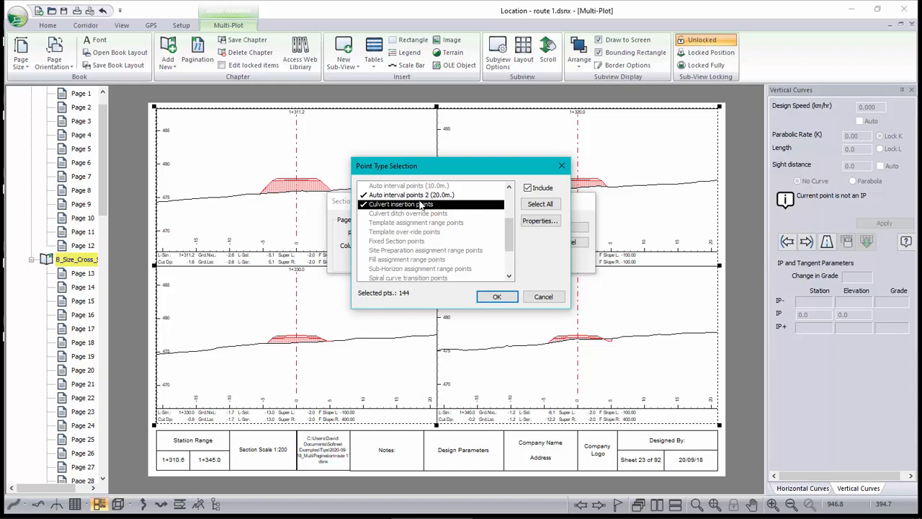
left_click(497, 297)
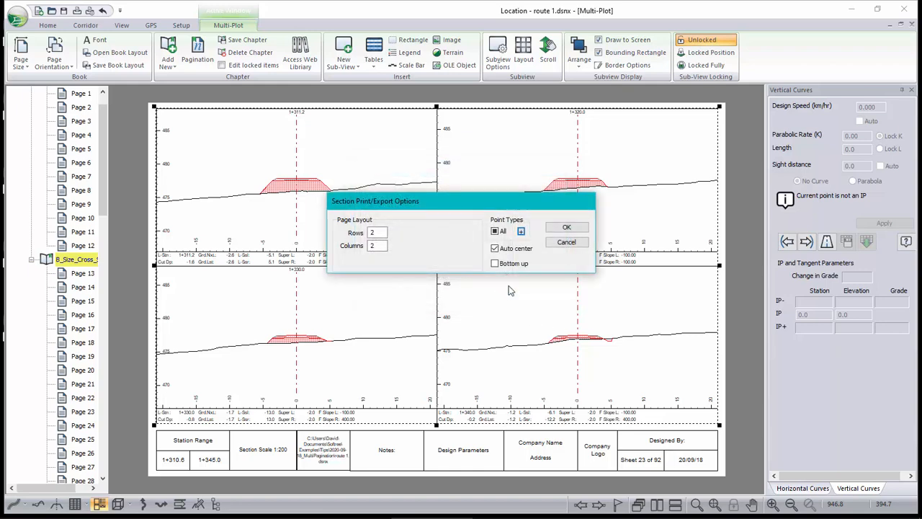
left_click(566, 228)
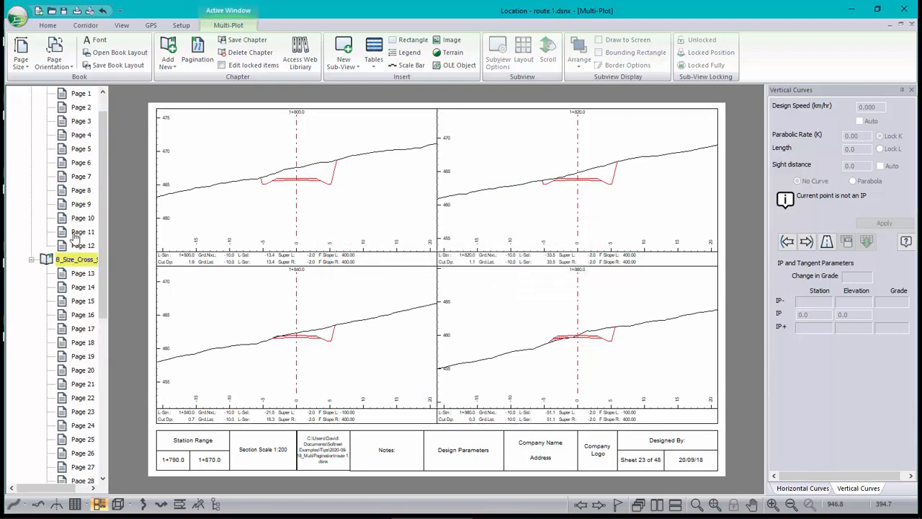
Examine the station spacing of the cross-sections on pages 23 and 13.
left_click_drag(104, 311, 103, 341)
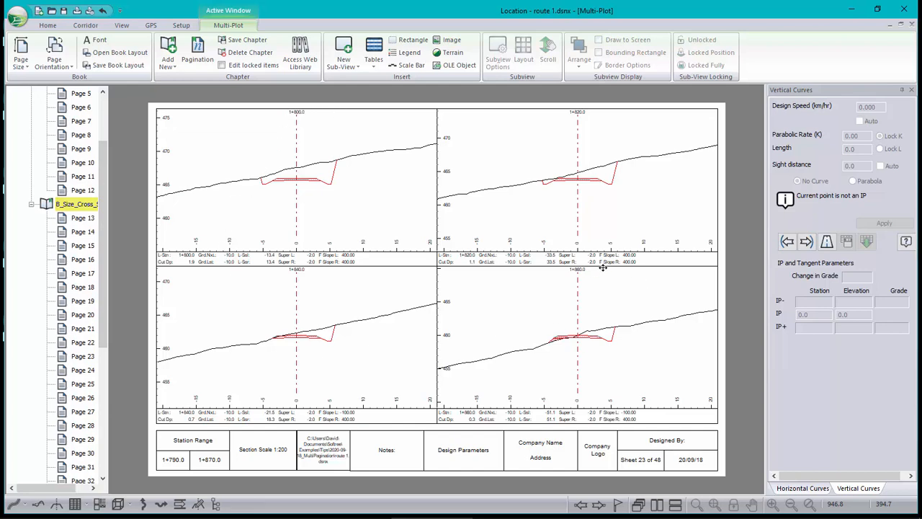
scroll(602, 268, "up", 5)
scroll(597, 268, "down", 6)
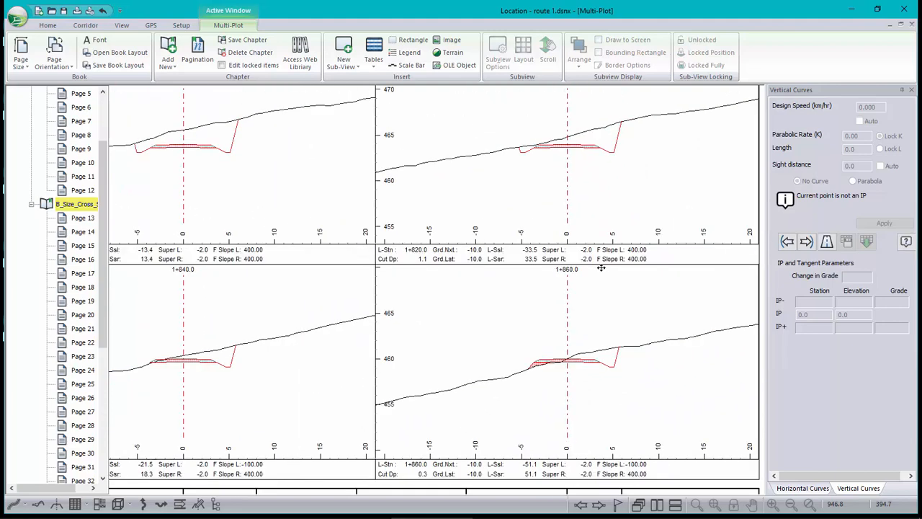
left_click(85, 219)
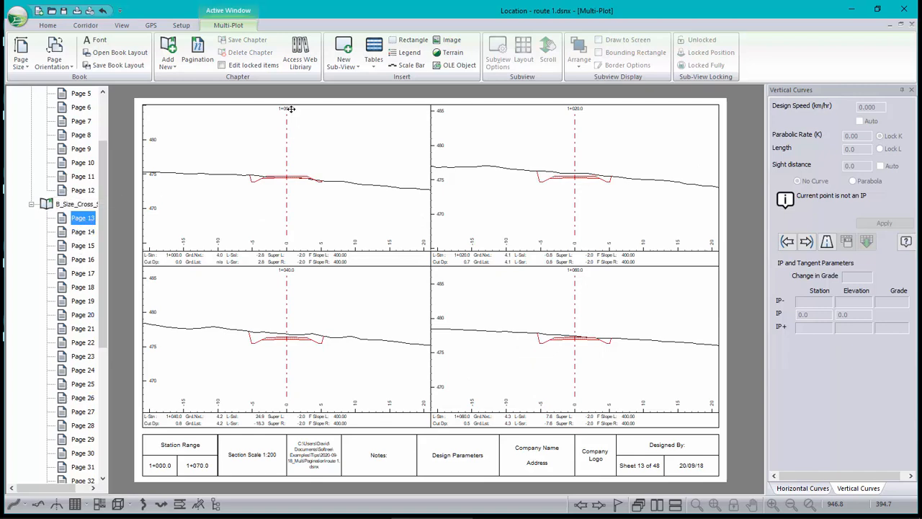
scroll(578, 270, "up", 5)
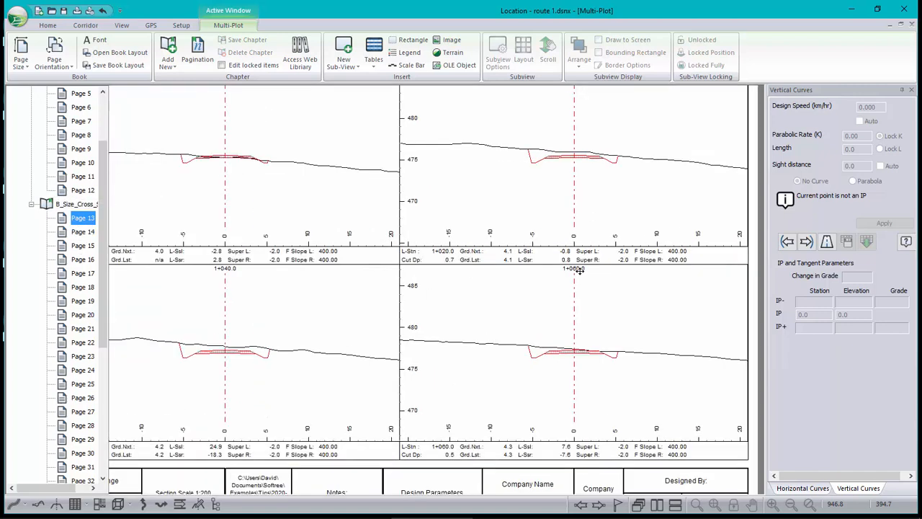
scroll(582, 268, "down", 5)
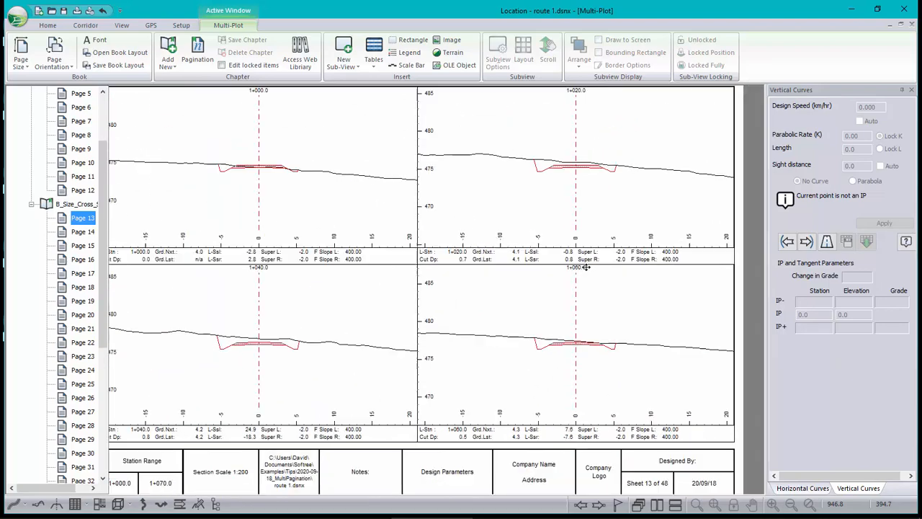
Examine the station labels of the four cross-sections on page 14.
left_click(82, 232)
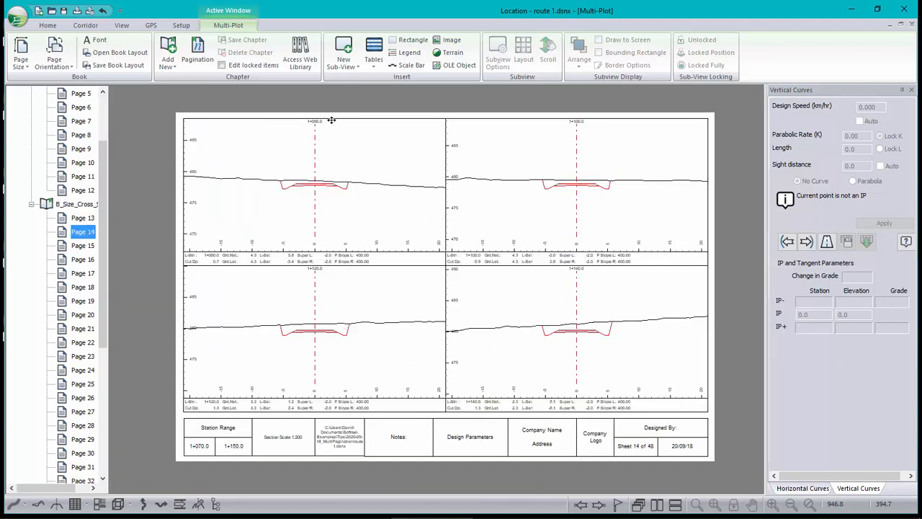
scroll(318, 121, "up", 4)
scroll(489, 302, "down", 3)
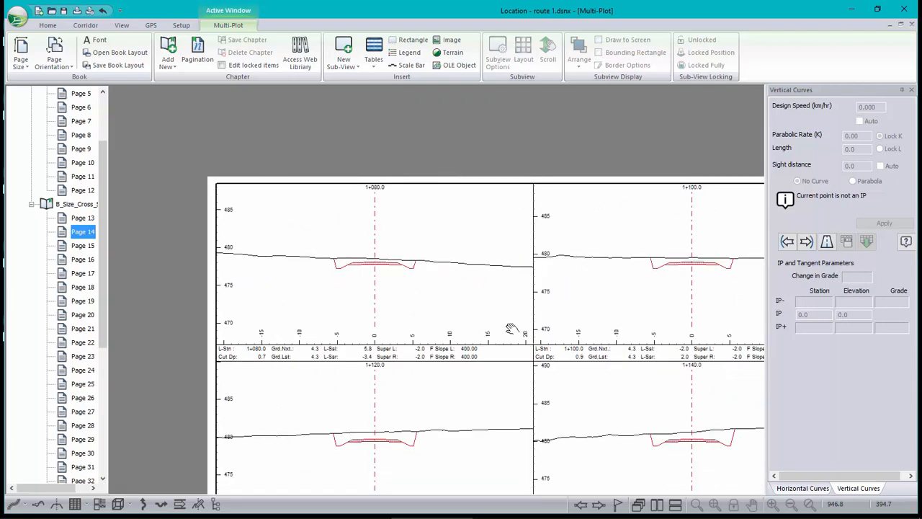
middle_click_drag(513, 325, 428, 252)
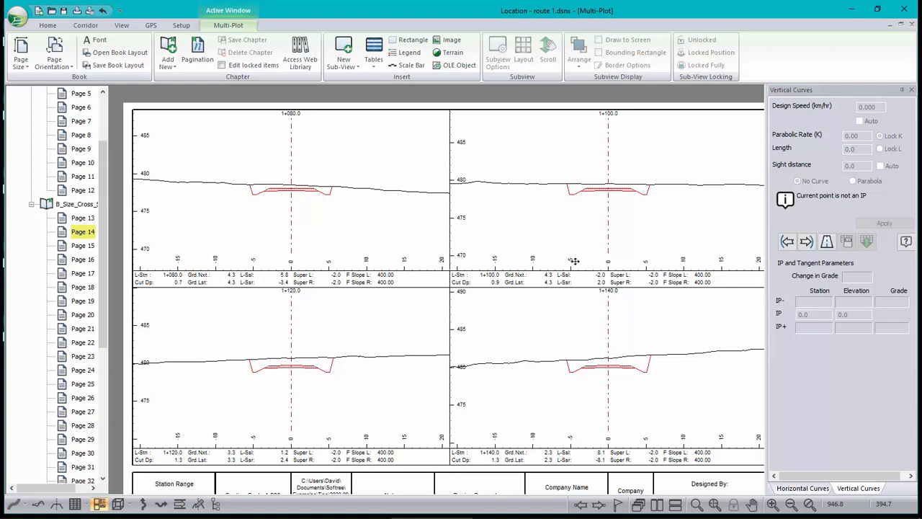
scroll(557, 261, "down", 2)
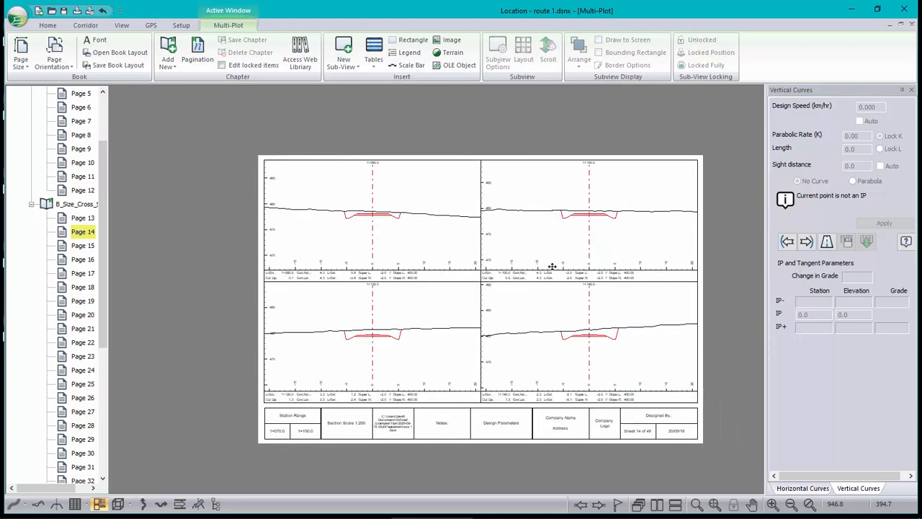
Review the layout-saving commands available for the whole book and for the plan-profile chapter, and dismiss them without saving.
left_click_drag(101, 185, 112, 110)
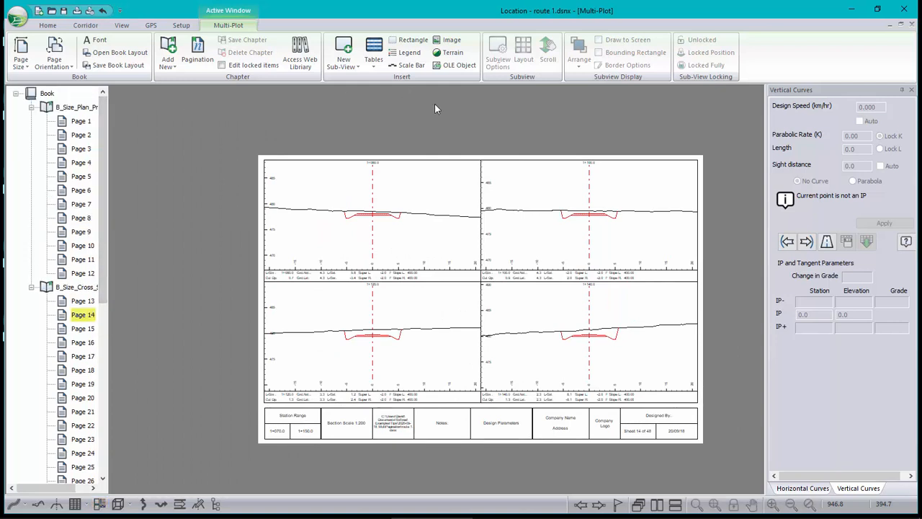
right_click(45, 94)
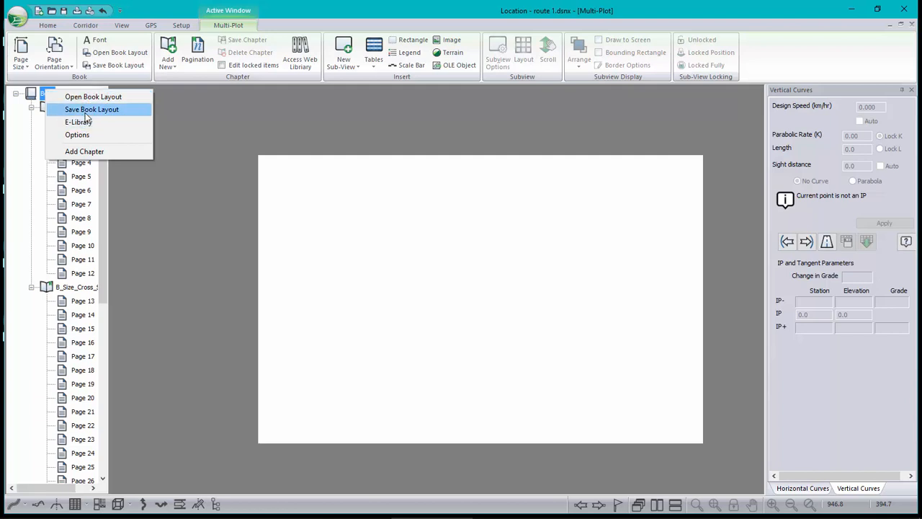
left_click(13, 137)
left_click(72, 109)
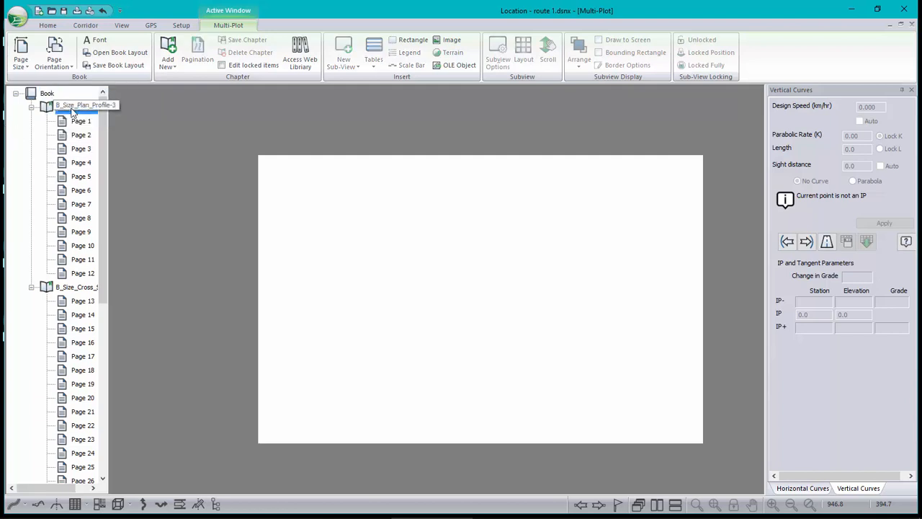
right_click(72, 109)
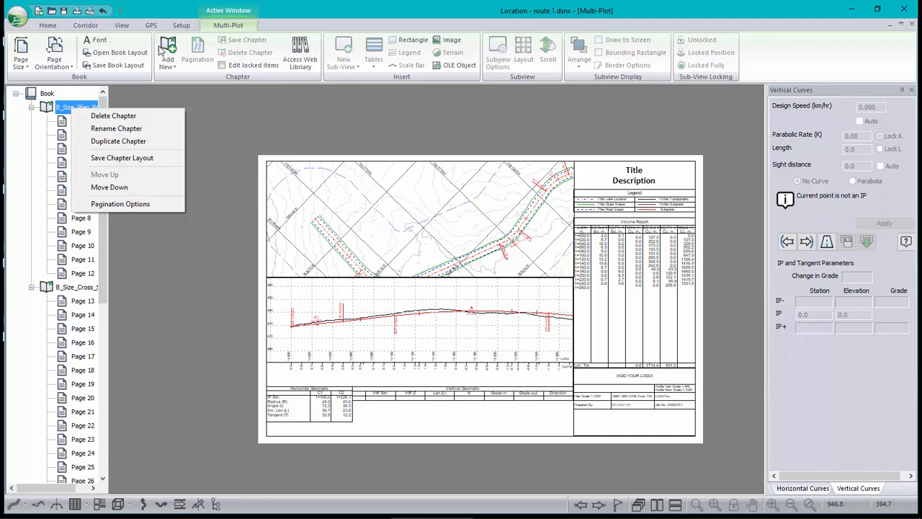
left_click(438, 10)
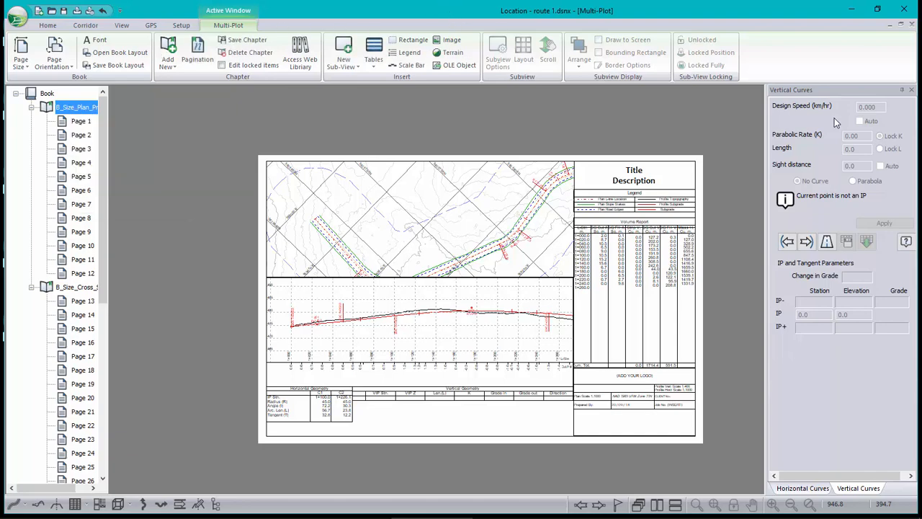